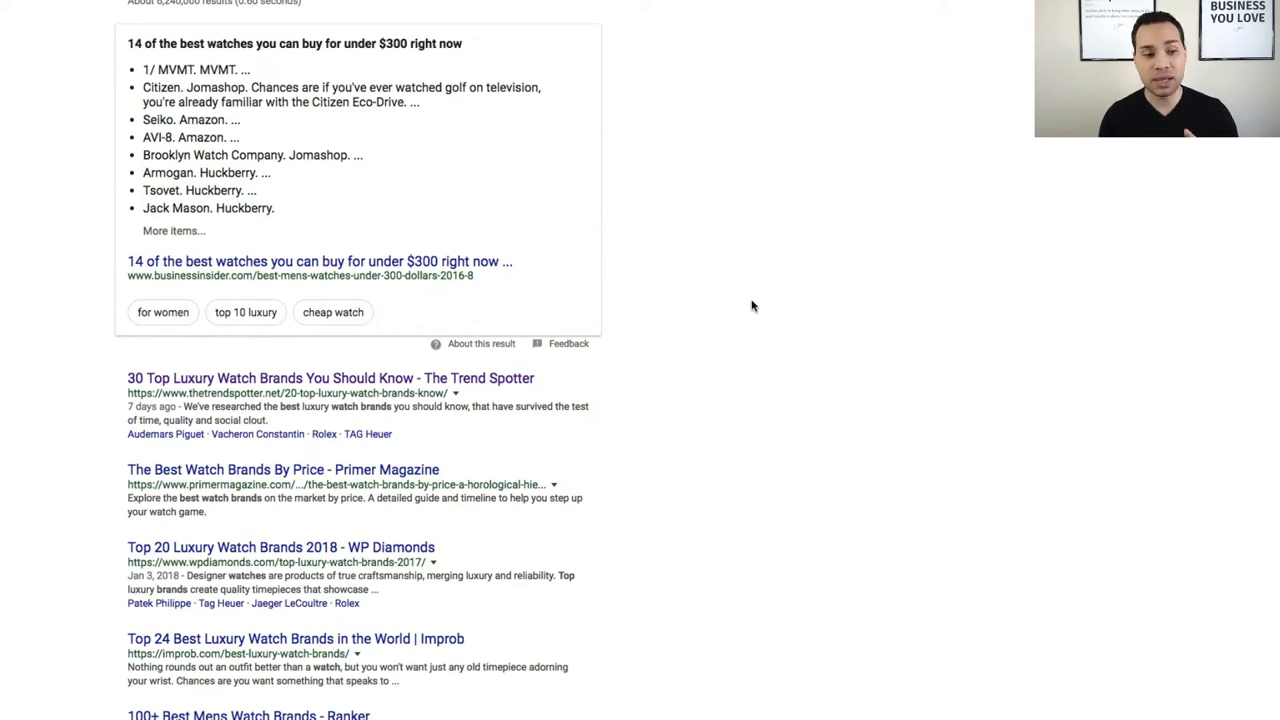
- Look through the search results for top watch brands for an article listing luxury brands
{"action": "scroll", "coordinate": [752, 306], "scroll_direction": "down", "scroll_amount": 5}
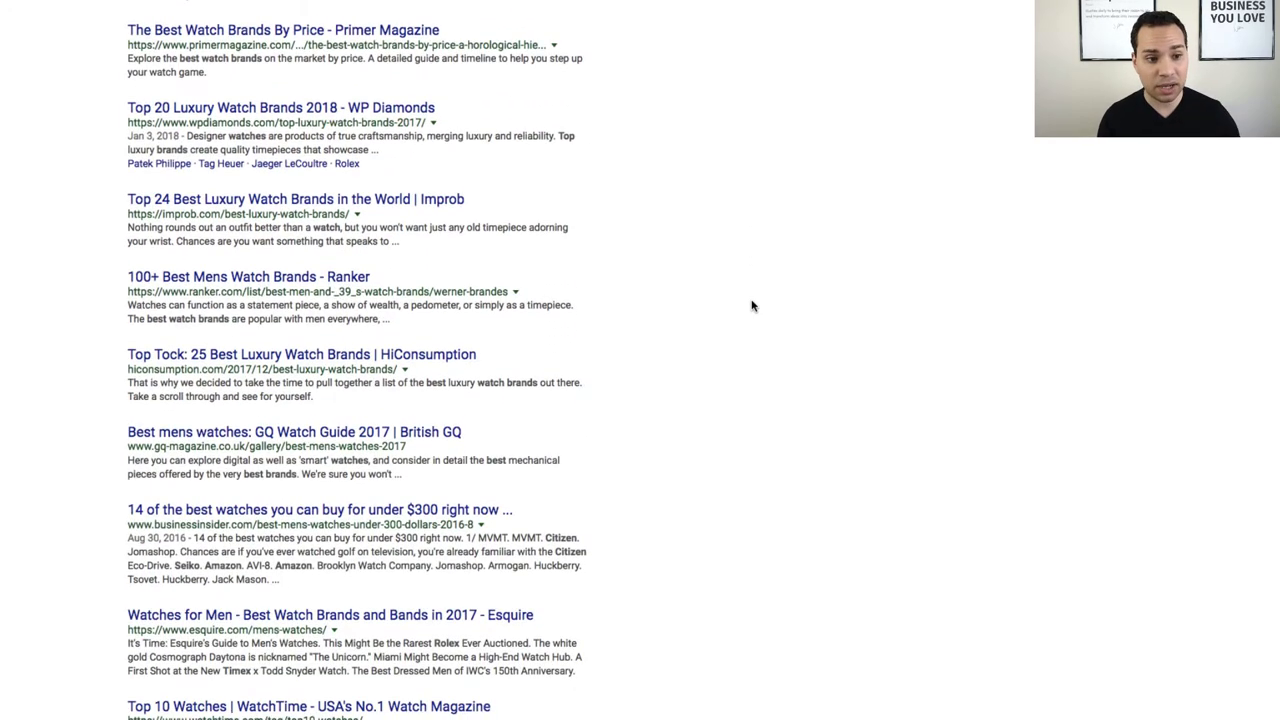
{"action": "scroll", "coordinate": [752, 306], "scroll_direction": "down", "scroll_amount": 2}
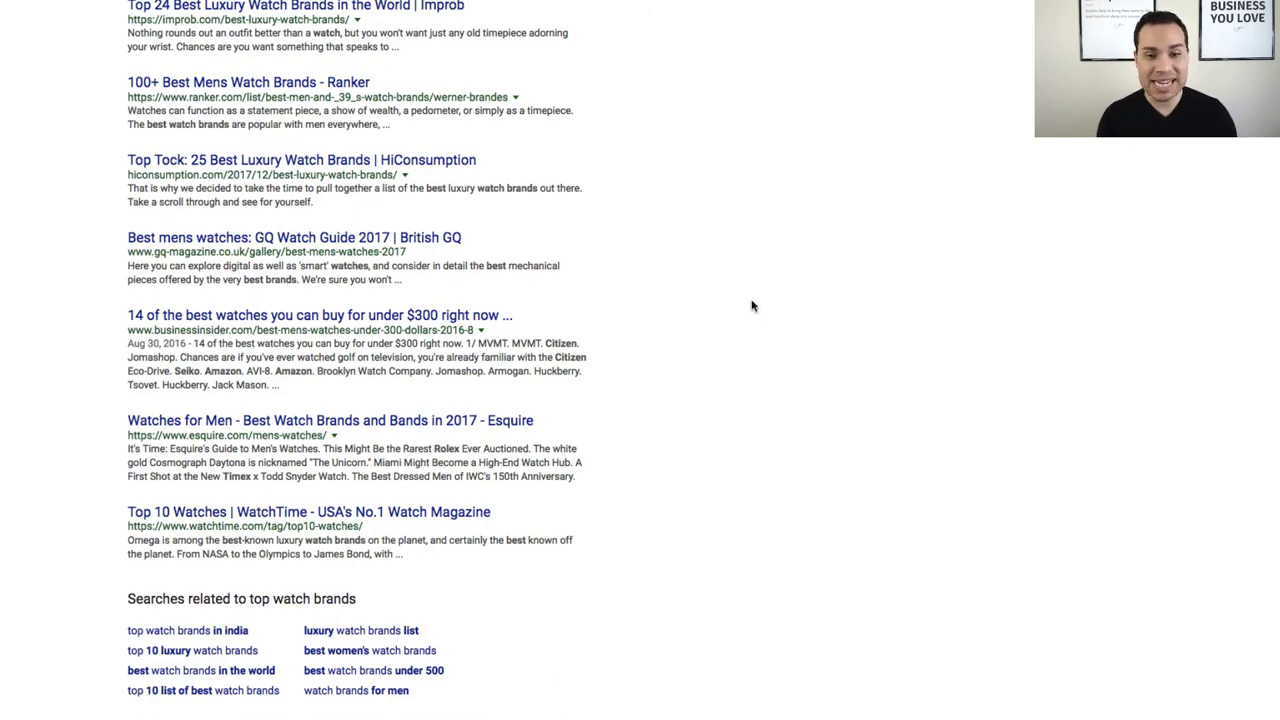
{"action": "scroll", "coordinate": [752, 306], "scroll_direction": "up", "scroll_amount": 7}
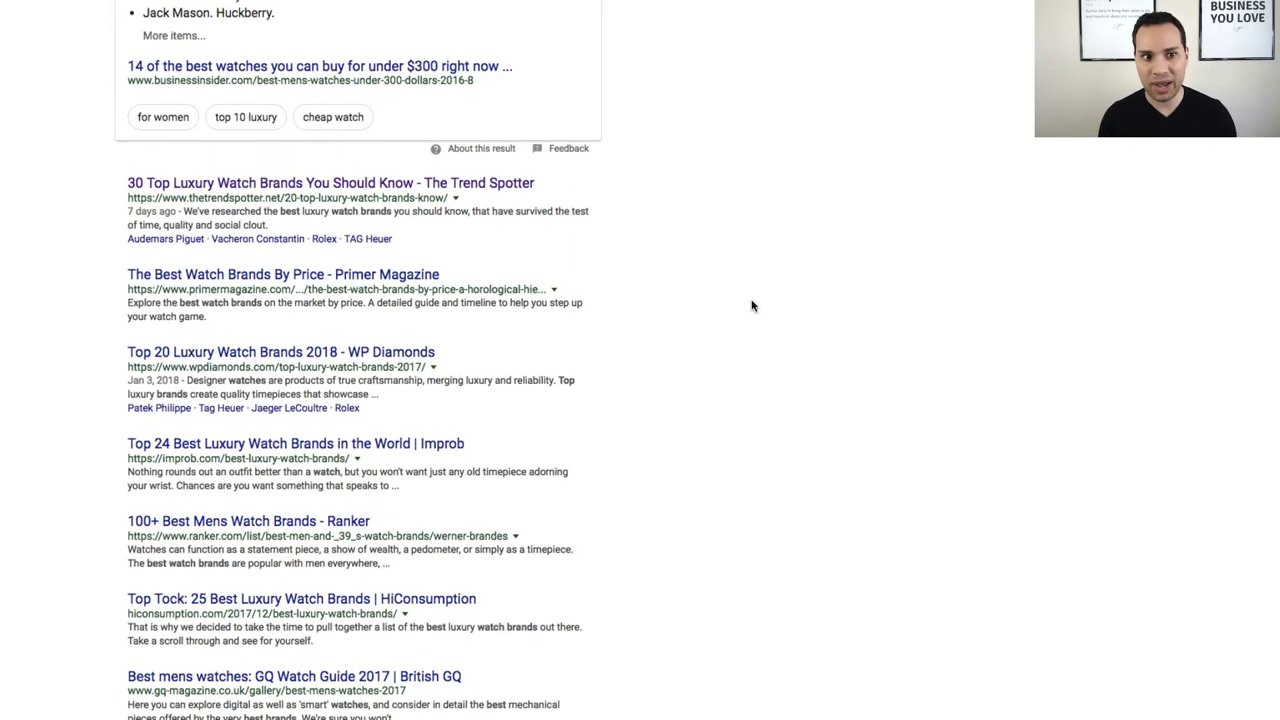
{"action": "scroll", "coordinate": [752, 306], "scroll_direction": "down", "scroll_amount": 1}
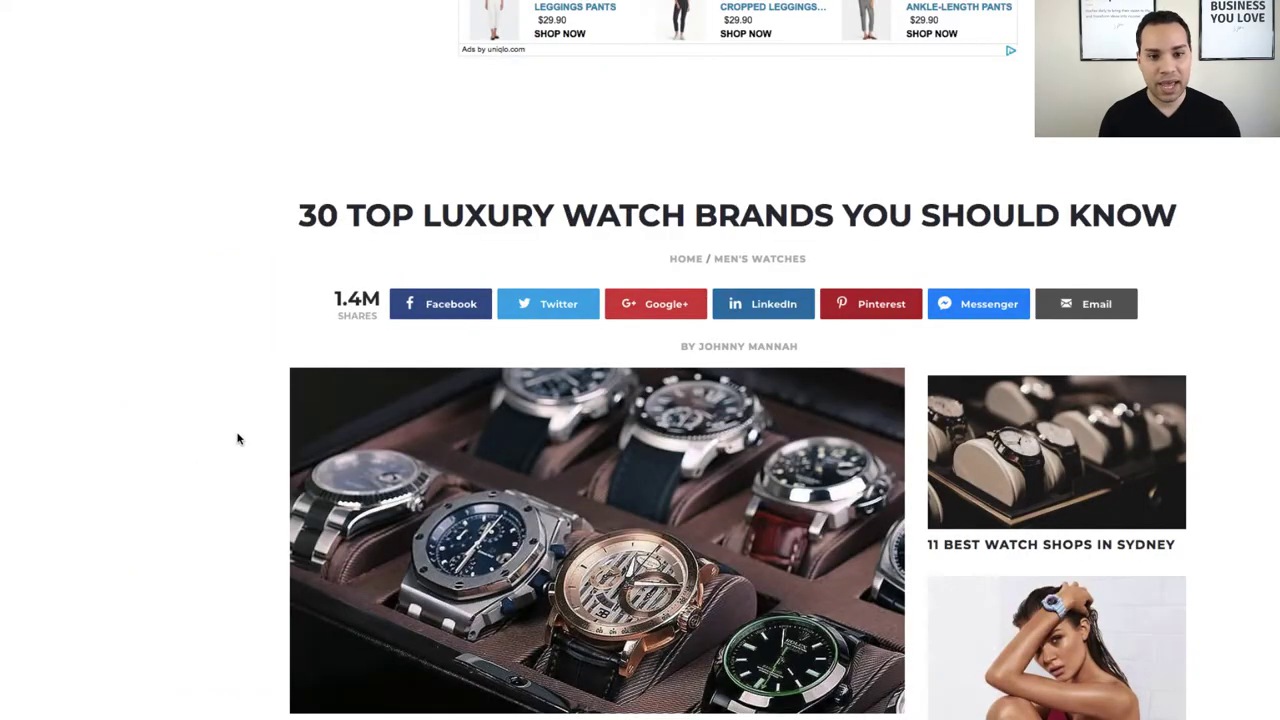
- Read through the article "30 Top Luxury Watch Brands You Should Know" for large brands to target
{"action": "scroll", "coordinate": [237, 437], "scroll_direction": "down", "scroll_amount": 5}
{"action": "scroll", "coordinate": [237, 437], "scroll_direction": "up", "scroll_amount": 3}
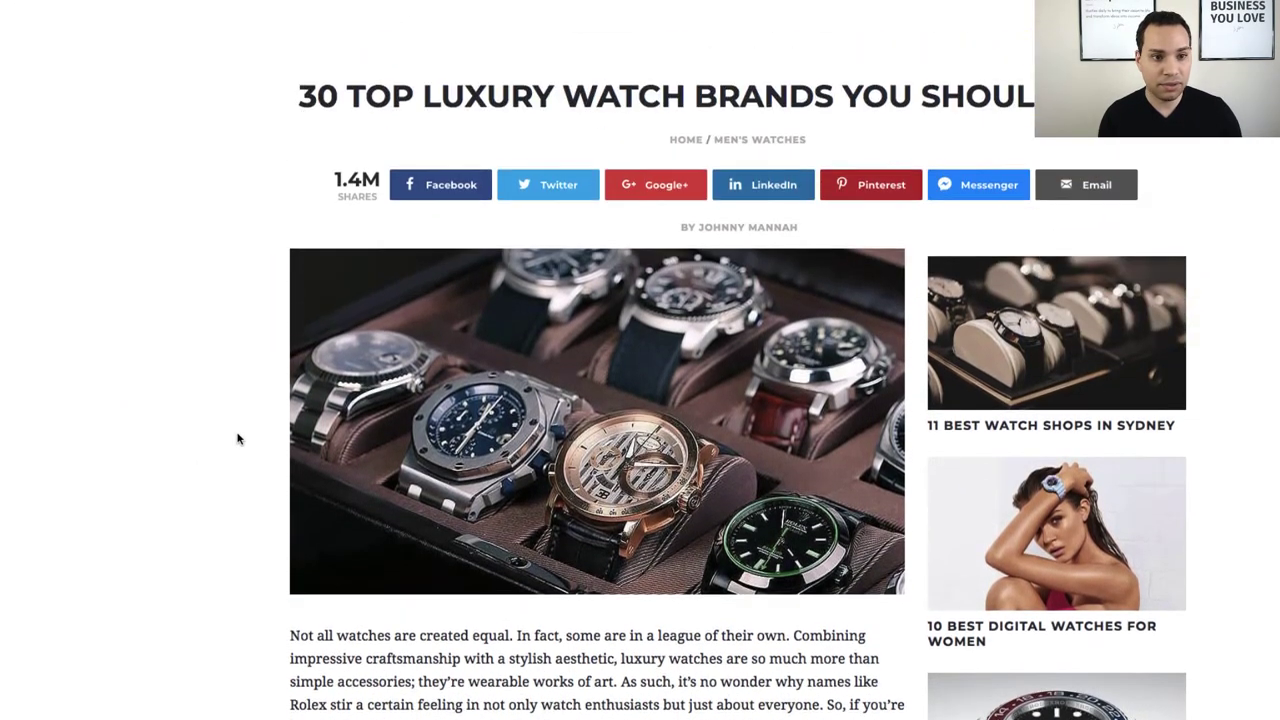
{"action": "scroll", "coordinate": [237, 437], "scroll_direction": "down", "scroll_amount": 2}
{"action": "scroll", "coordinate": [237, 437], "scroll_direction": "up", "scroll_amount": 1}
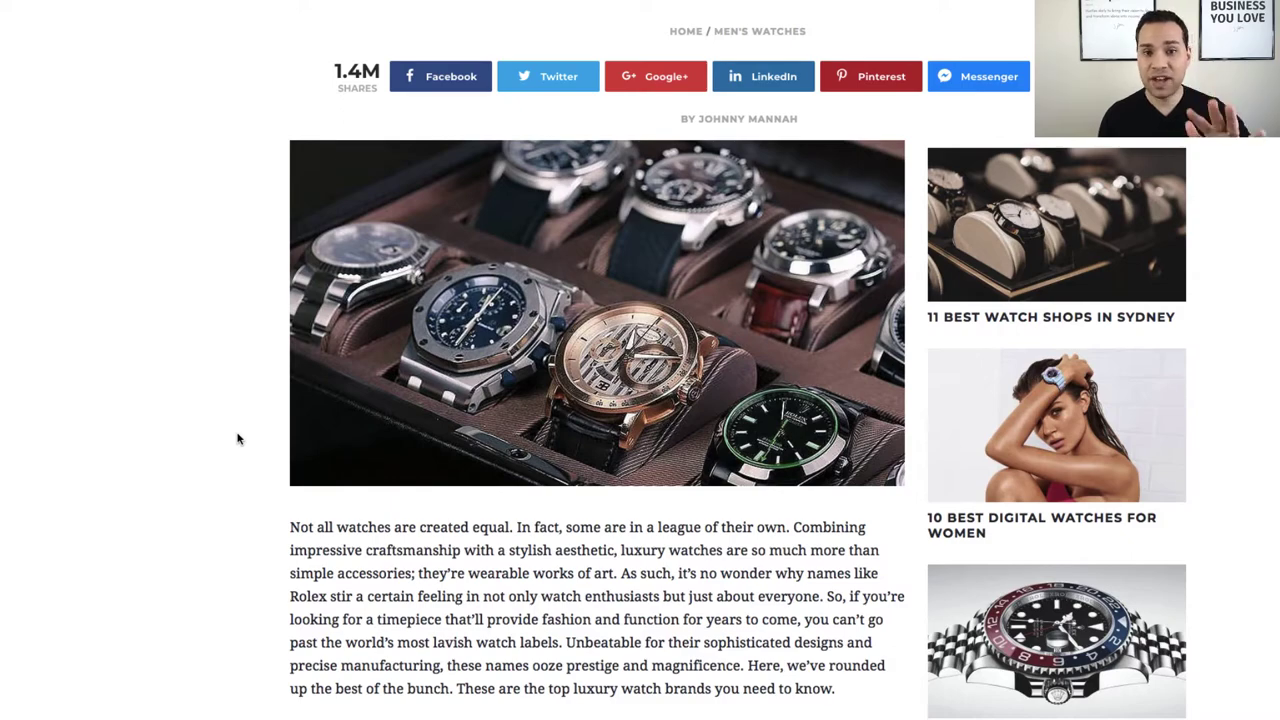
{"action": "scroll", "coordinate": [237, 437], "scroll_direction": "up", "scroll_amount": 1}
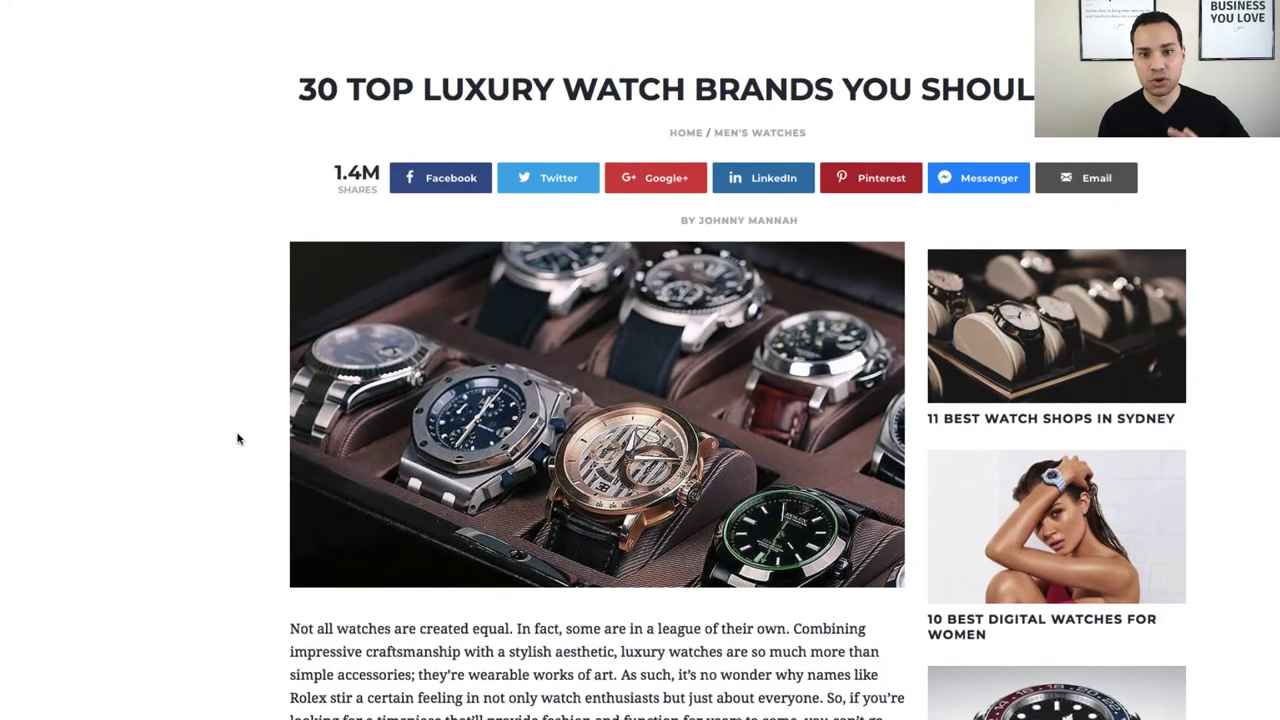
{"action": "scroll", "coordinate": [237, 437], "scroll_direction": "down", "scroll_amount": 1}
{"action": "scroll", "coordinate": [237, 437], "scroll_direction": "down", "scroll_amount": 10}
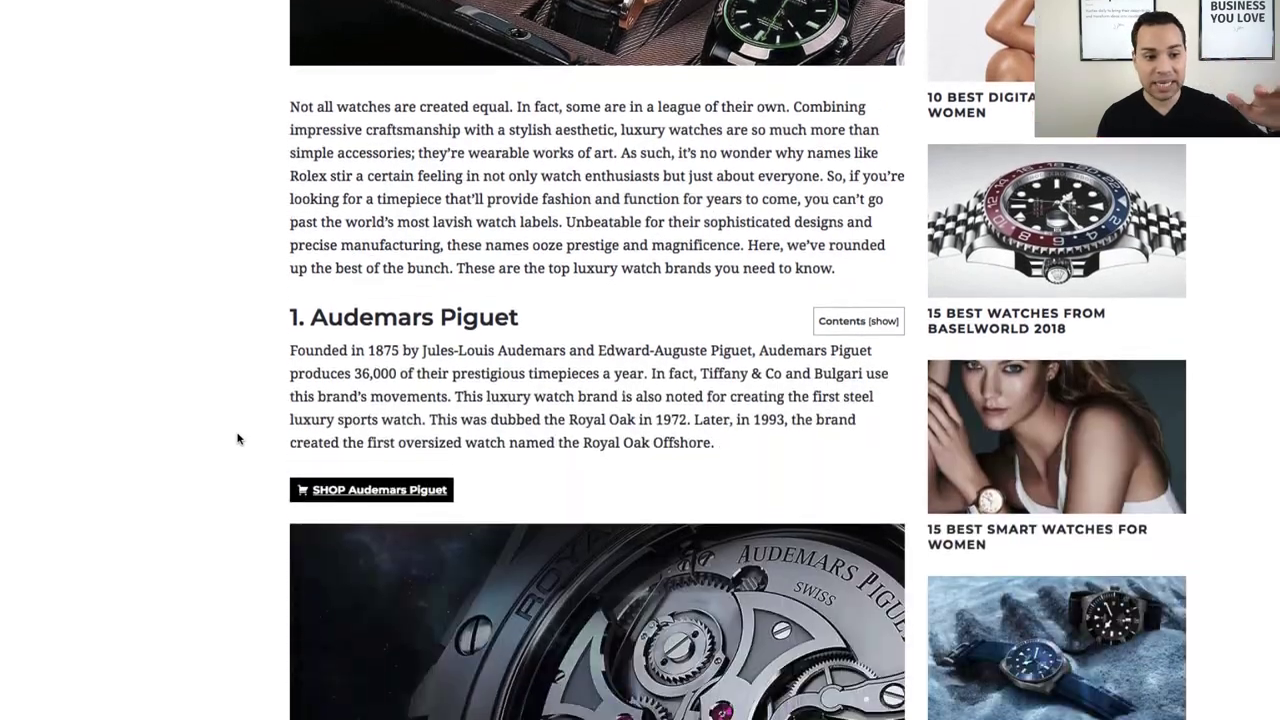
{"action": "scroll", "coordinate": [237, 437], "scroll_direction": "down", "scroll_amount": 12}
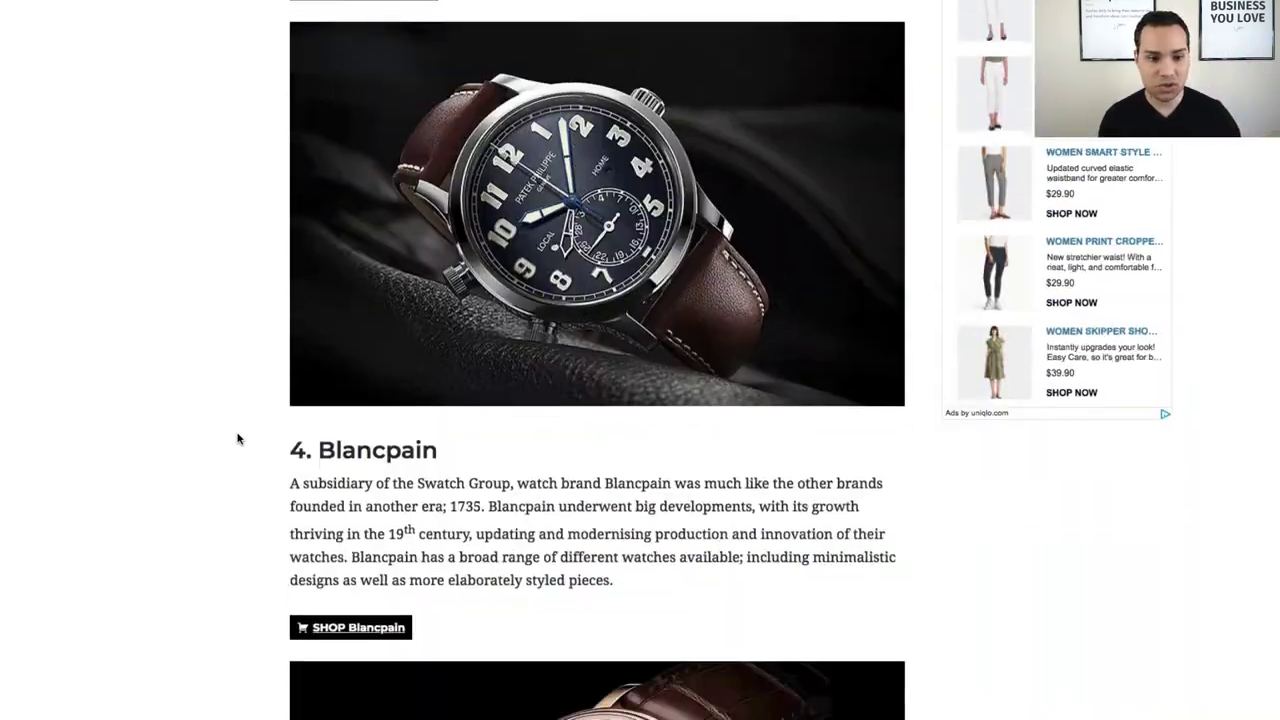
{"action": "scroll", "coordinate": [237, 437], "scroll_direction": "down", "scroll_amount": 15}
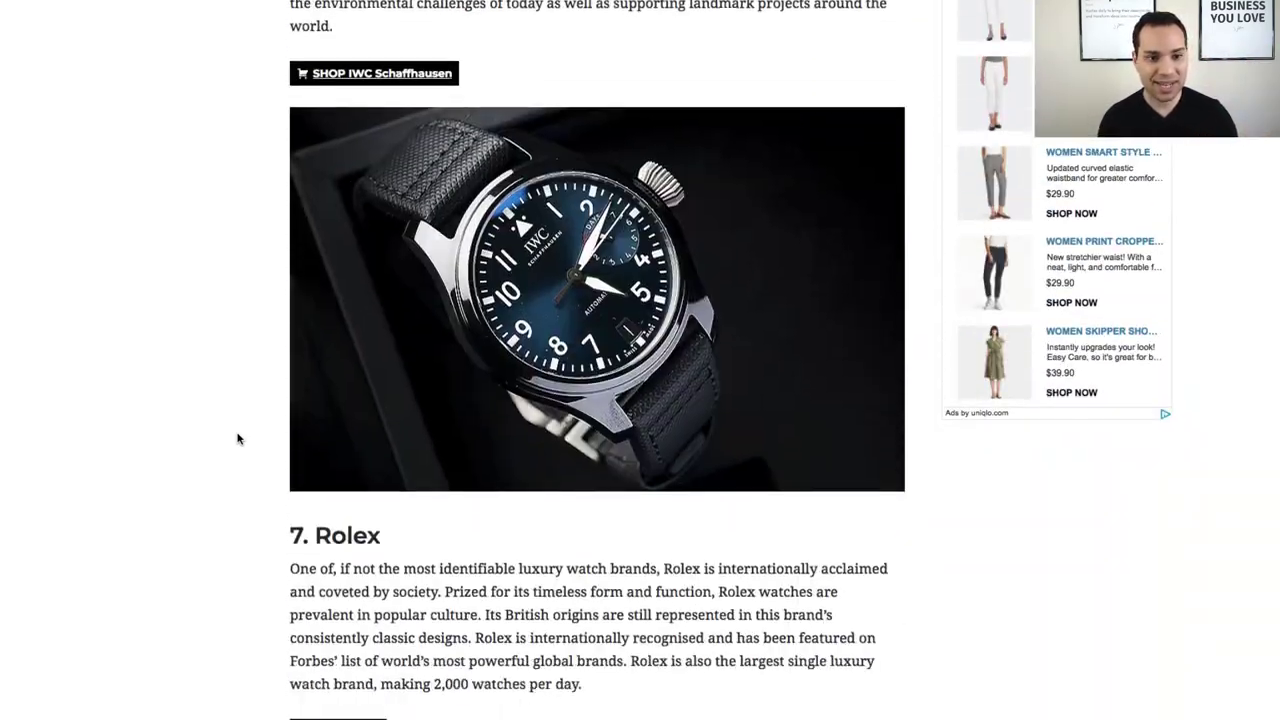
{"action": "scroll", "coordinate": [237, 438], "scroll_direction": "down", "scroll_amount": 8}
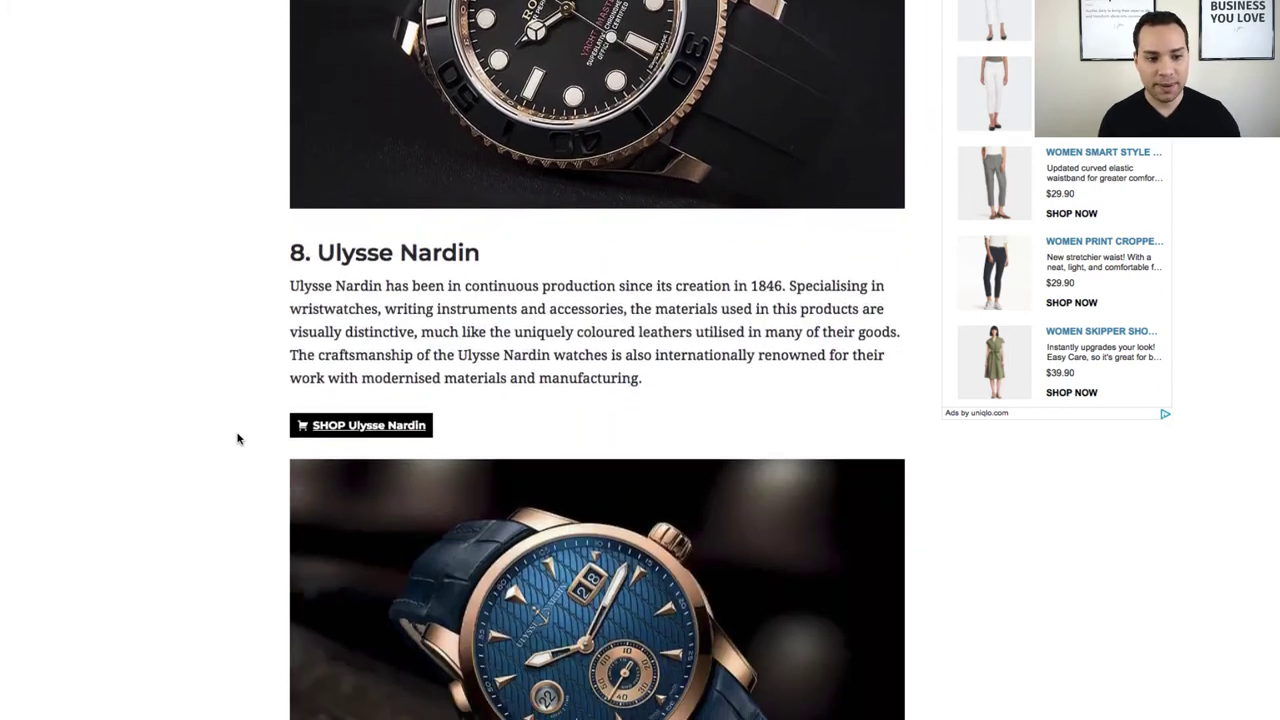
{"action": "scroll", "coordinate": [237, 438], "scroll_direction": "down", "scroll_amount": 10}
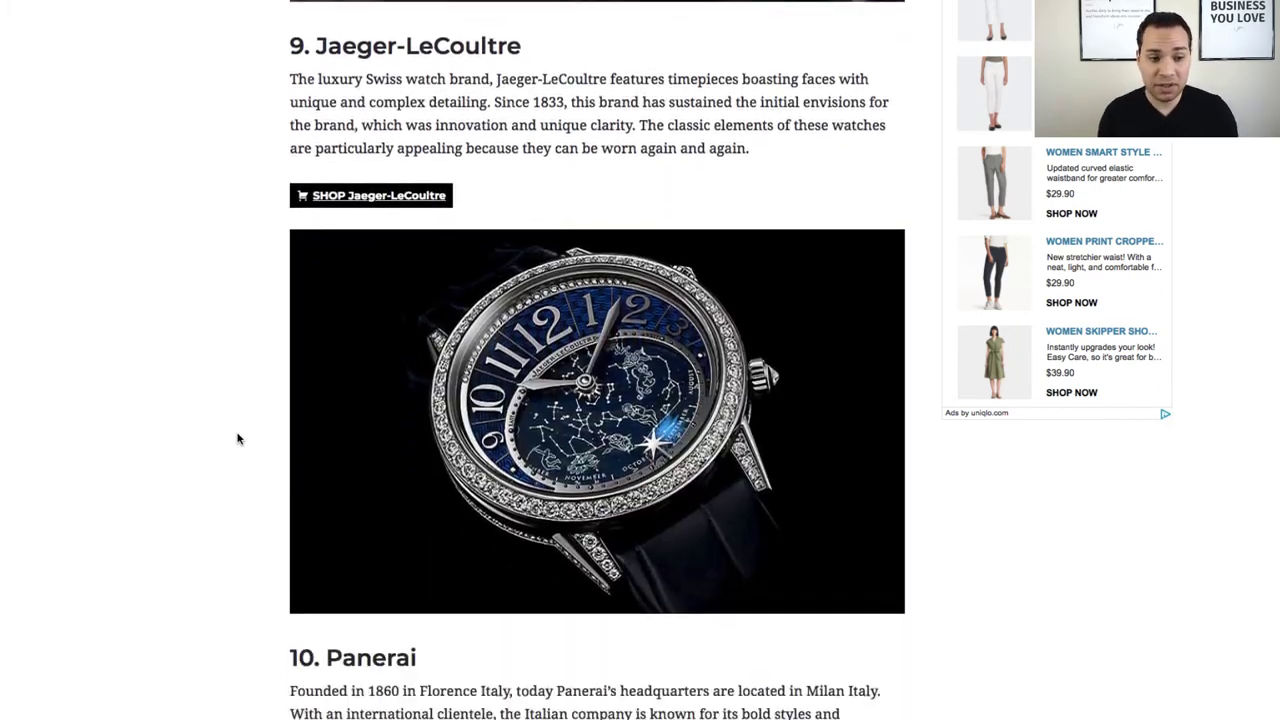
{"action": "scroll", "coordinate": [237, 438], "scroll_direction": "down", "scroll_amount": 11}
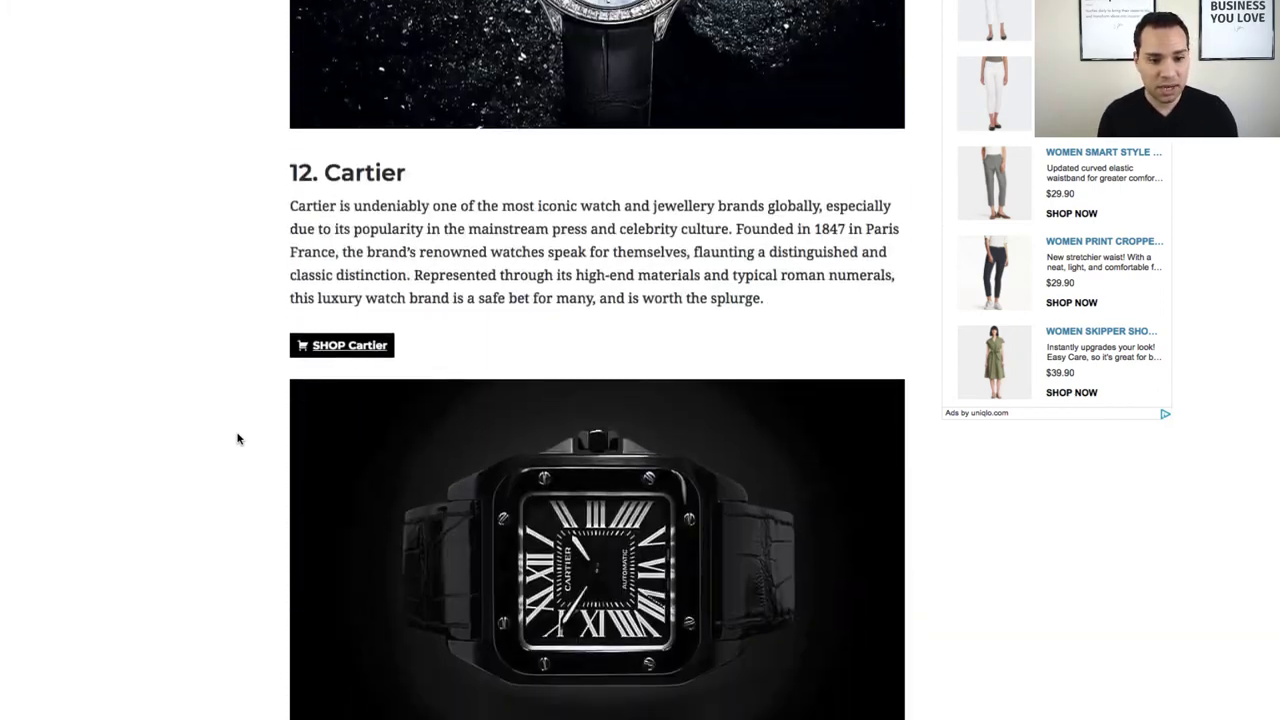
- Go back up the brand list and pick out the name Panerai in the tenth heading
{"action": "scroll", "coordinate": [237, 438], "scroll_direction": "up", "scroll_amount": 13}
{"action": "scroll", "coordinate": [237, 438], "scroll_direction": "up", "scroll_amount": 10}
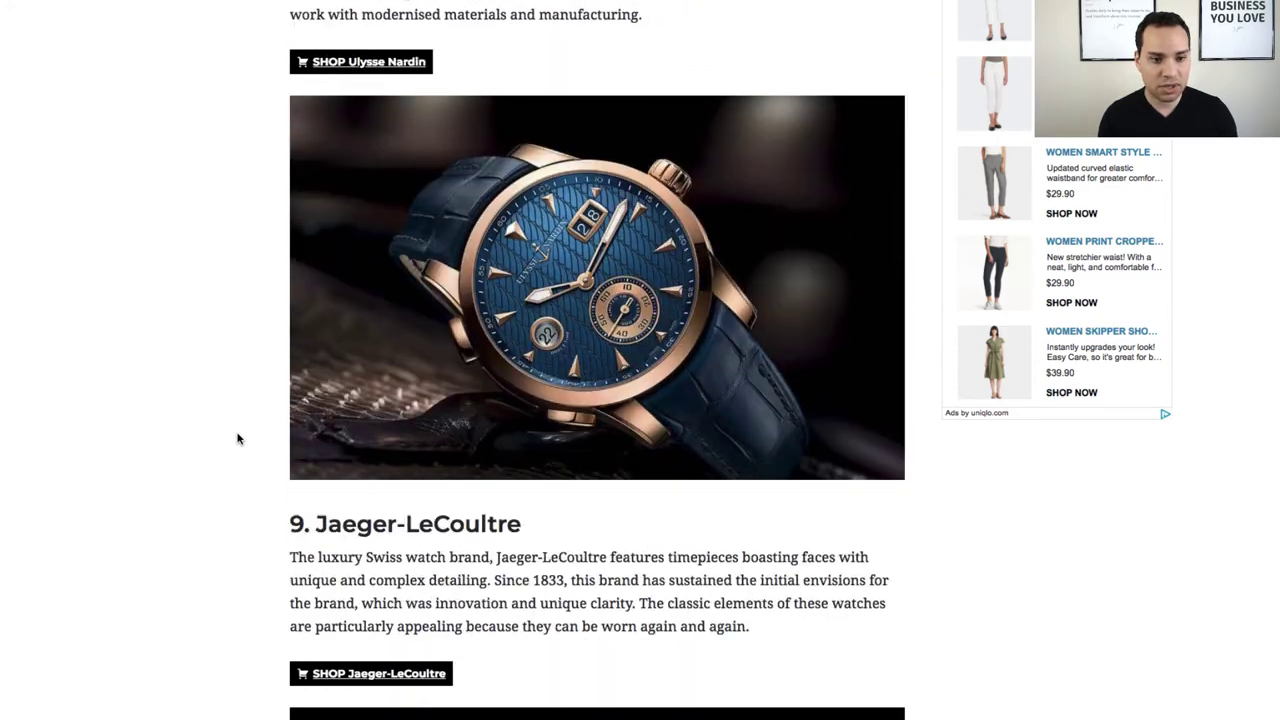
{"action": "scroll", "coordinate": [237, 438], "scroll_direction": "down", "scroll_amount": 7}
{"action": "scroll", "coordinate": [237, 438], "scroll_direction": "down", "scroll_amount": 2}
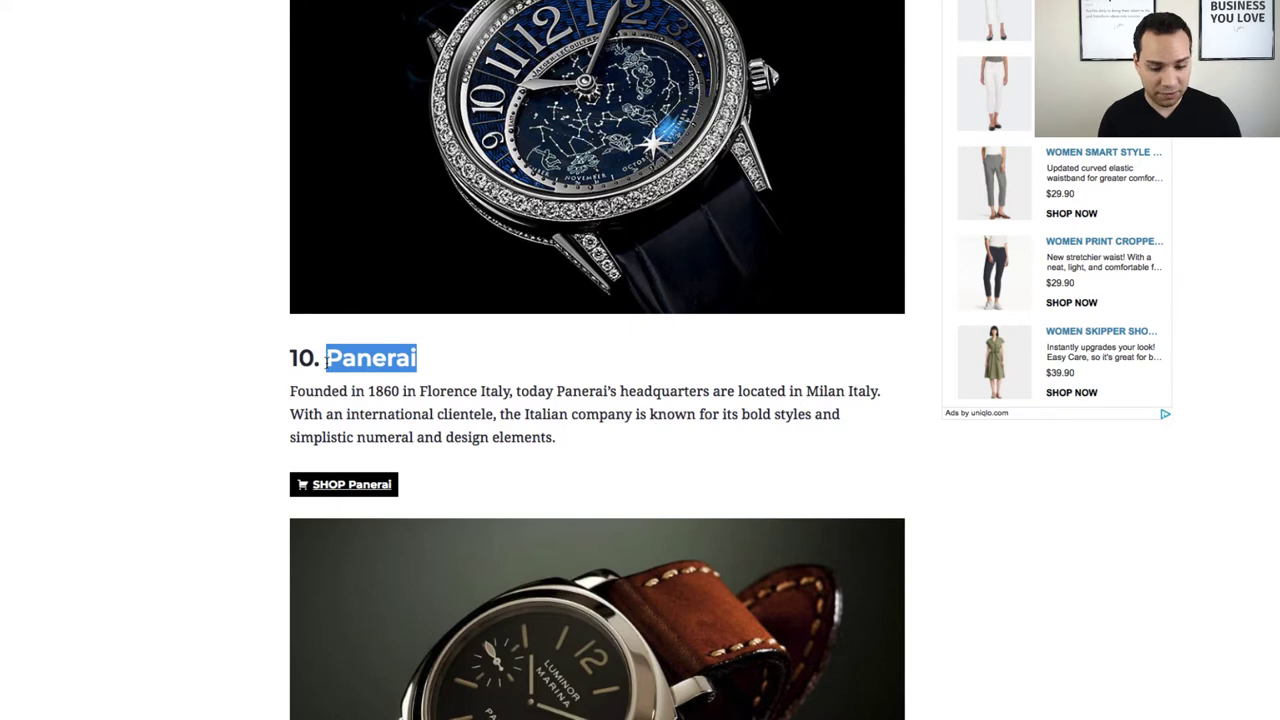
{"action": "left_click", "coordinate": [446, 368]}
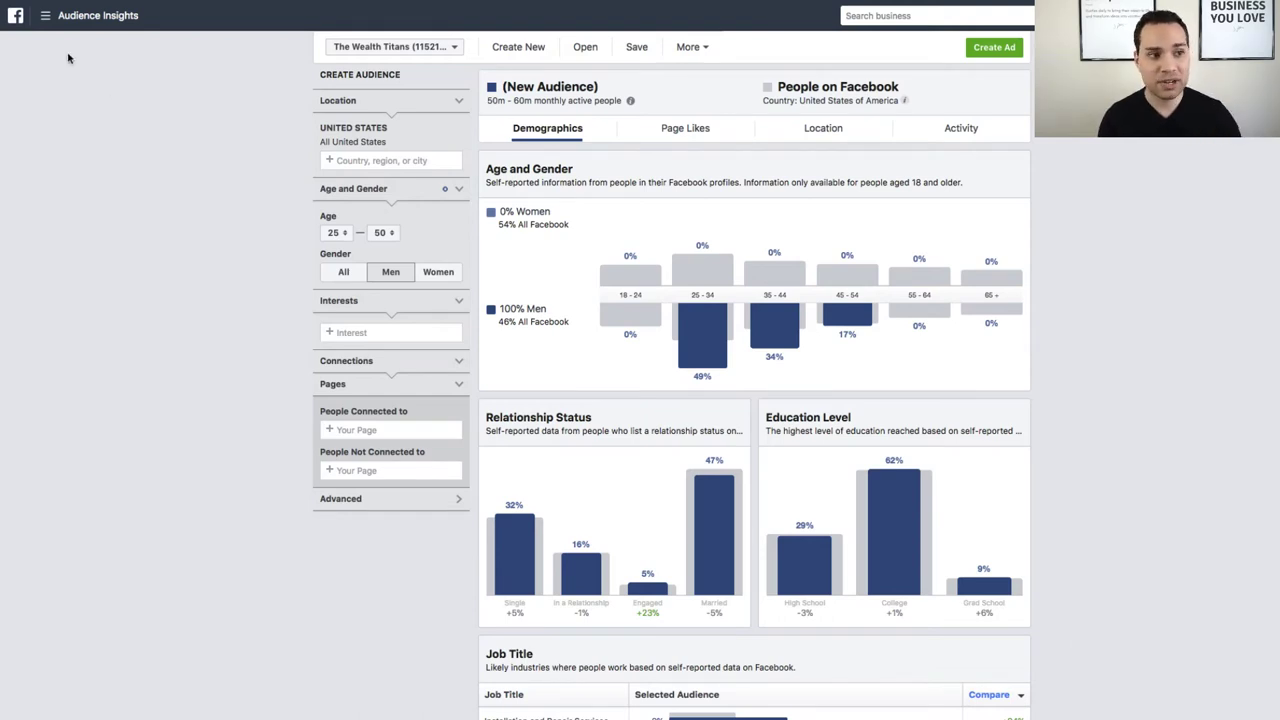
{"action": "left_click", "coordinate": [44, 16]}
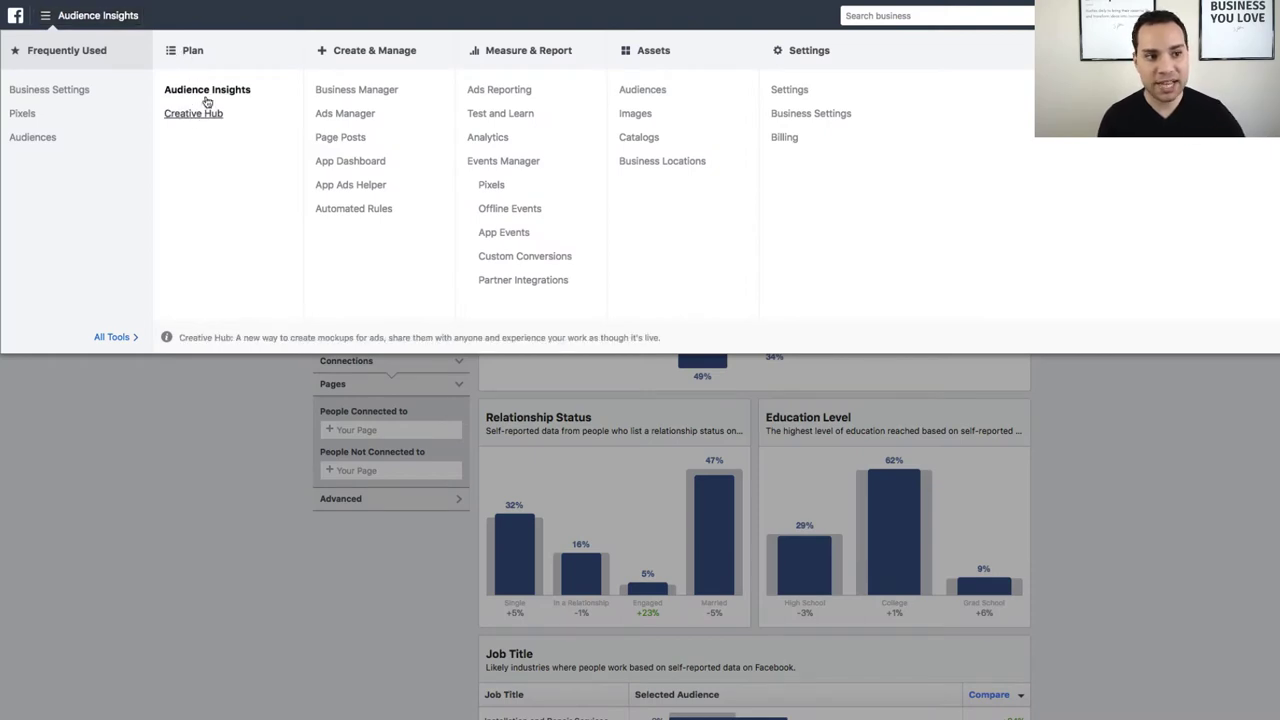
{"action": "left_click", "coordinate": [240, 487]}
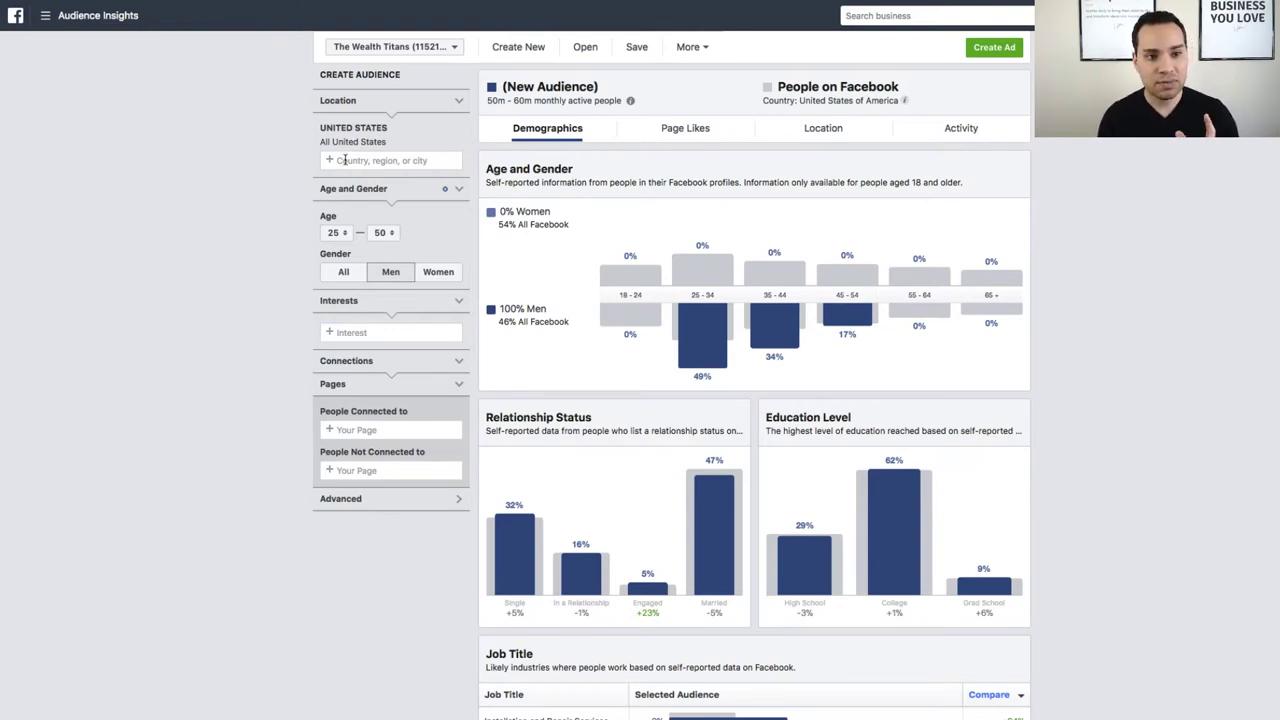
- Add Panerai as an interest for the new audience of United States men aged 25 to 50
{"action": "left_click", "coordinate": [375, 334]}
{"action": "type", "text": "Panerai"}
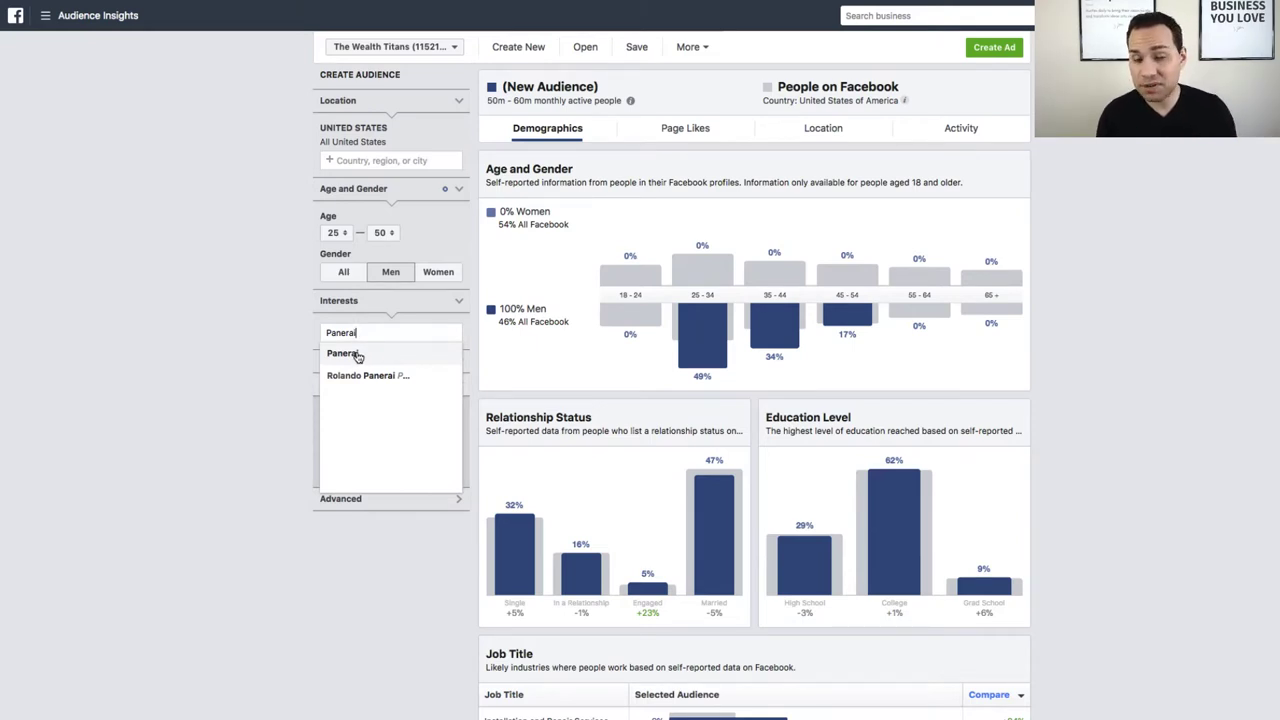
{"action": "left_click", "coordinate": [358, 356]}
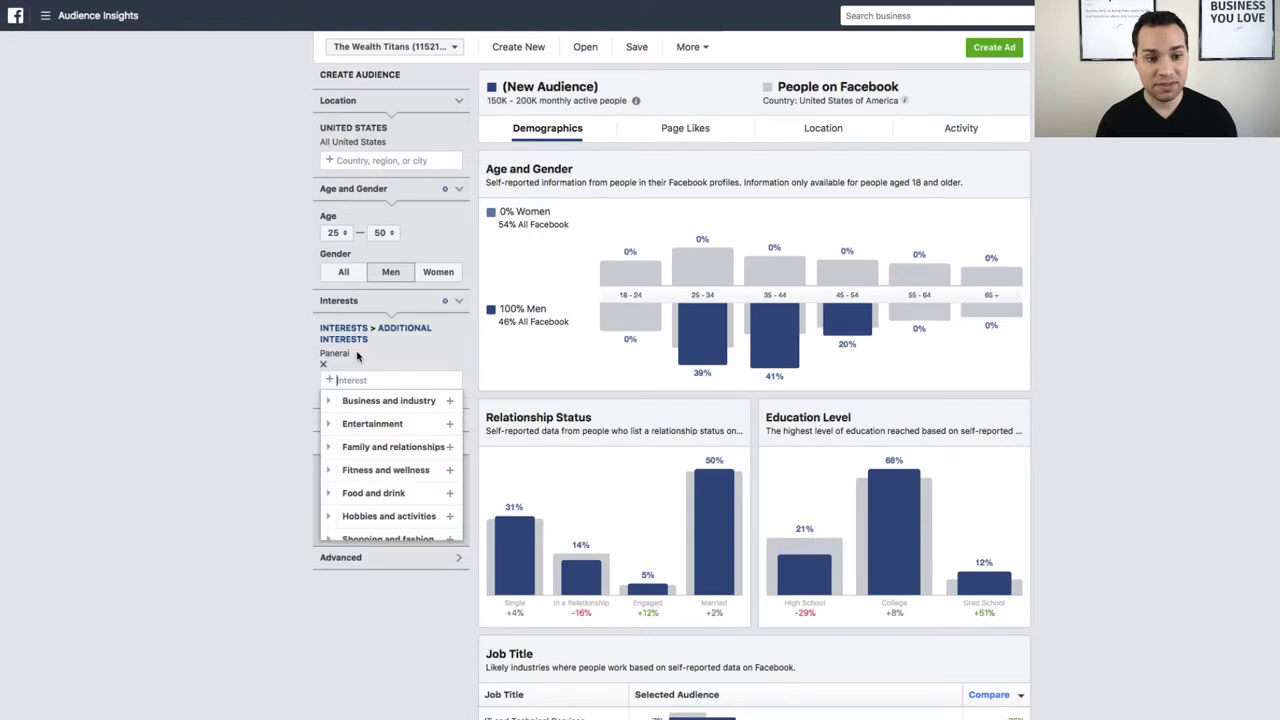
{"action": "left_click", "coordinate": [281, 366]}
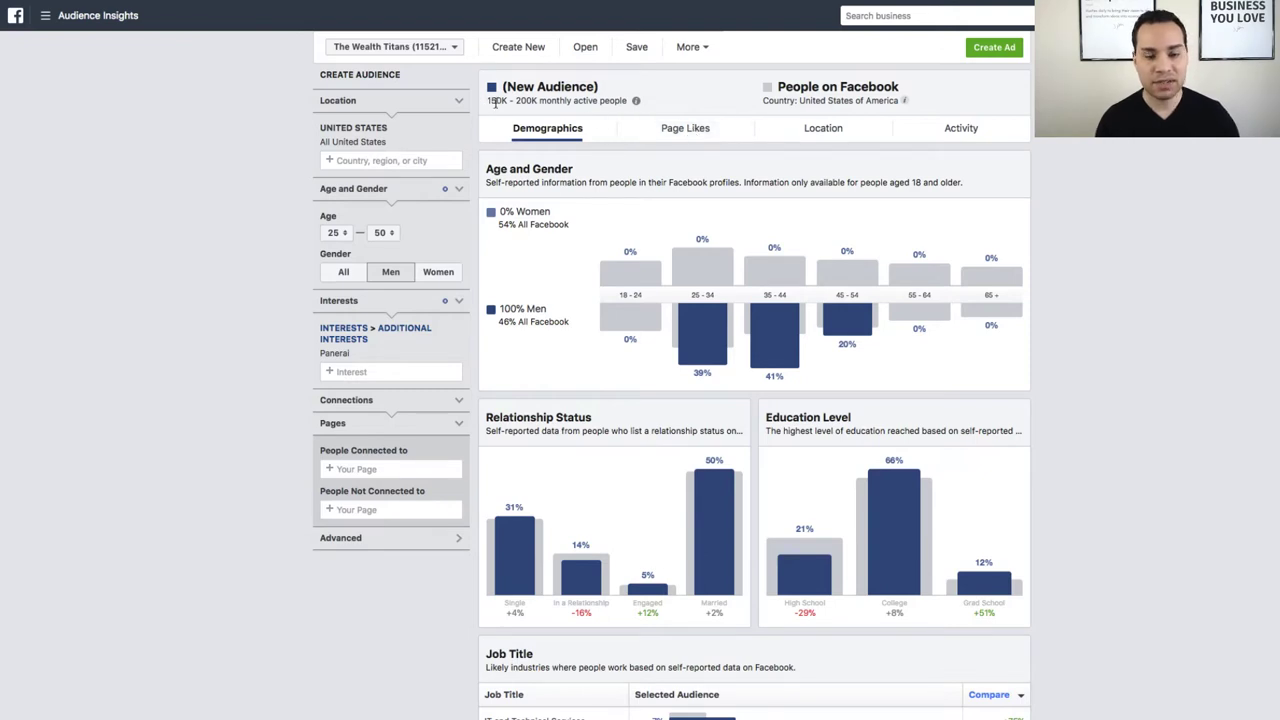
- Show the audience's page likes, expand the top categories to the full list, and review the categories and pages
{"action": "left_click", "coordinate": [700, 130]}
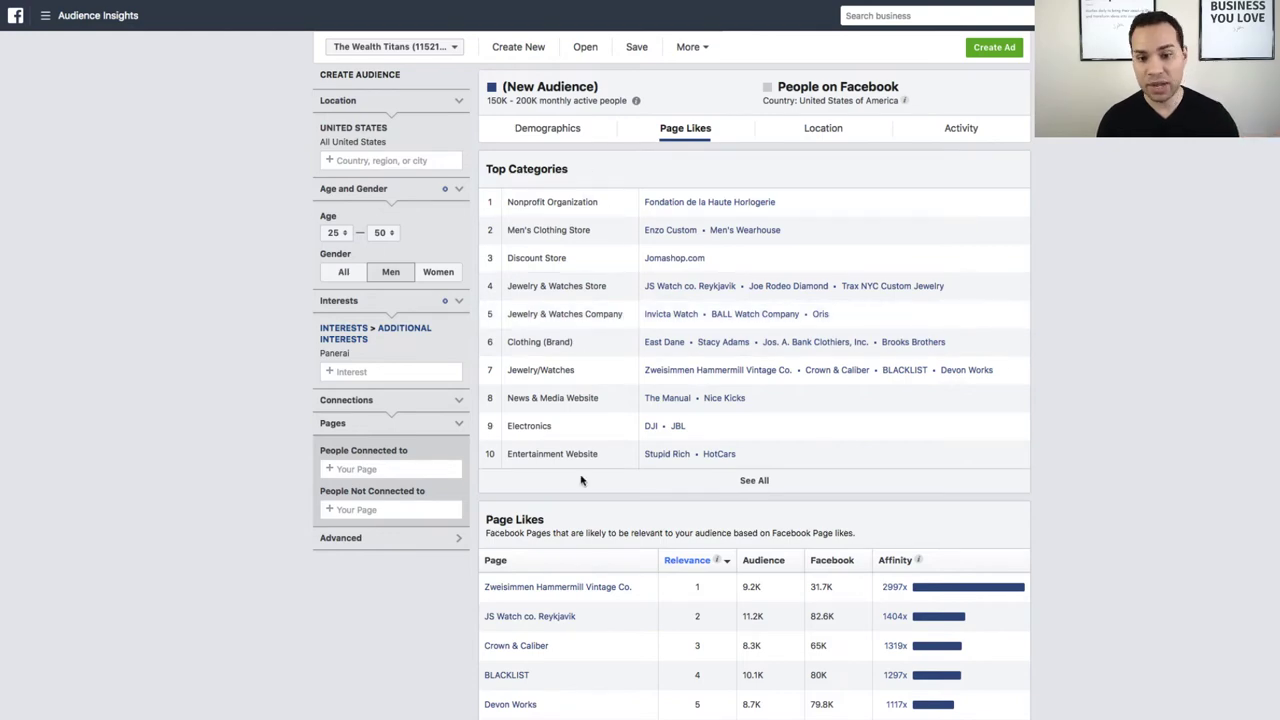
{"action": "left_click", "coordinate": [677, 482]}
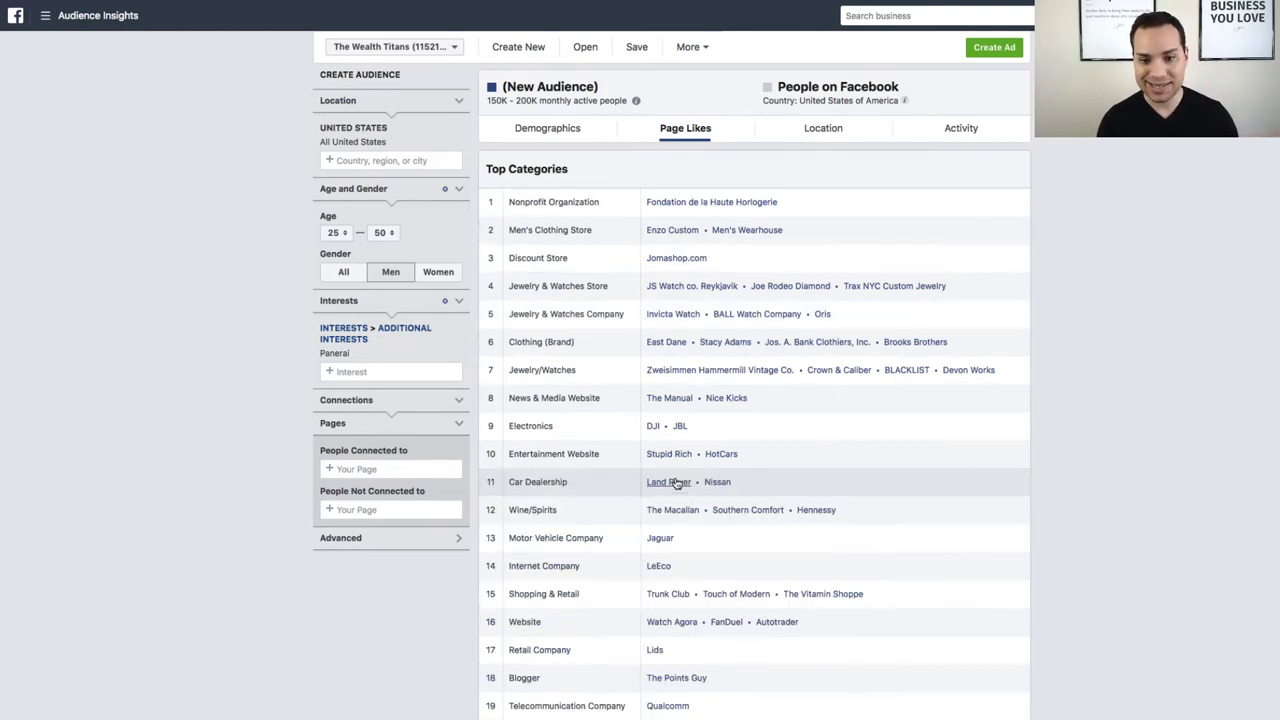
{"action": "scroll", "coordinate": [570, 560], "scroll_direction": "down", "scroll_amount": 8}
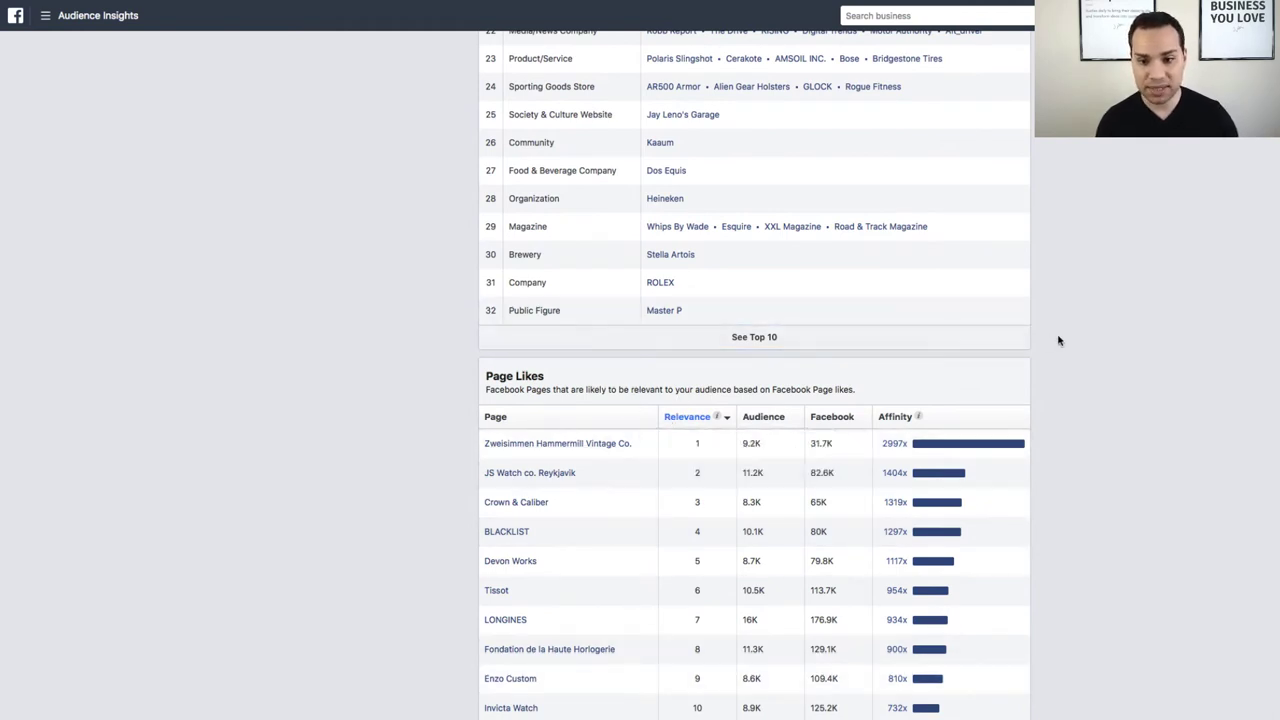
{"action": "scroll", "coordinate": [1062, 336], "scroll_direction": "up", "scroll_amount": 7}
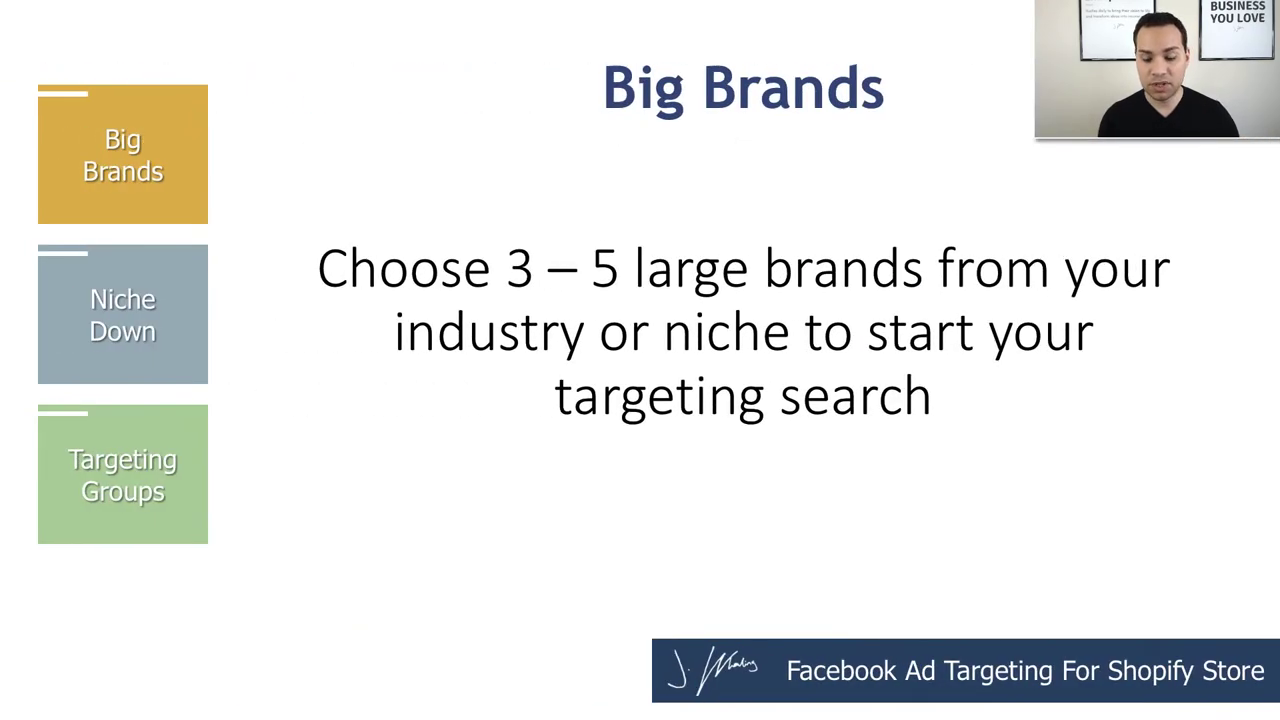
{"action": "key", "text": "Right"}
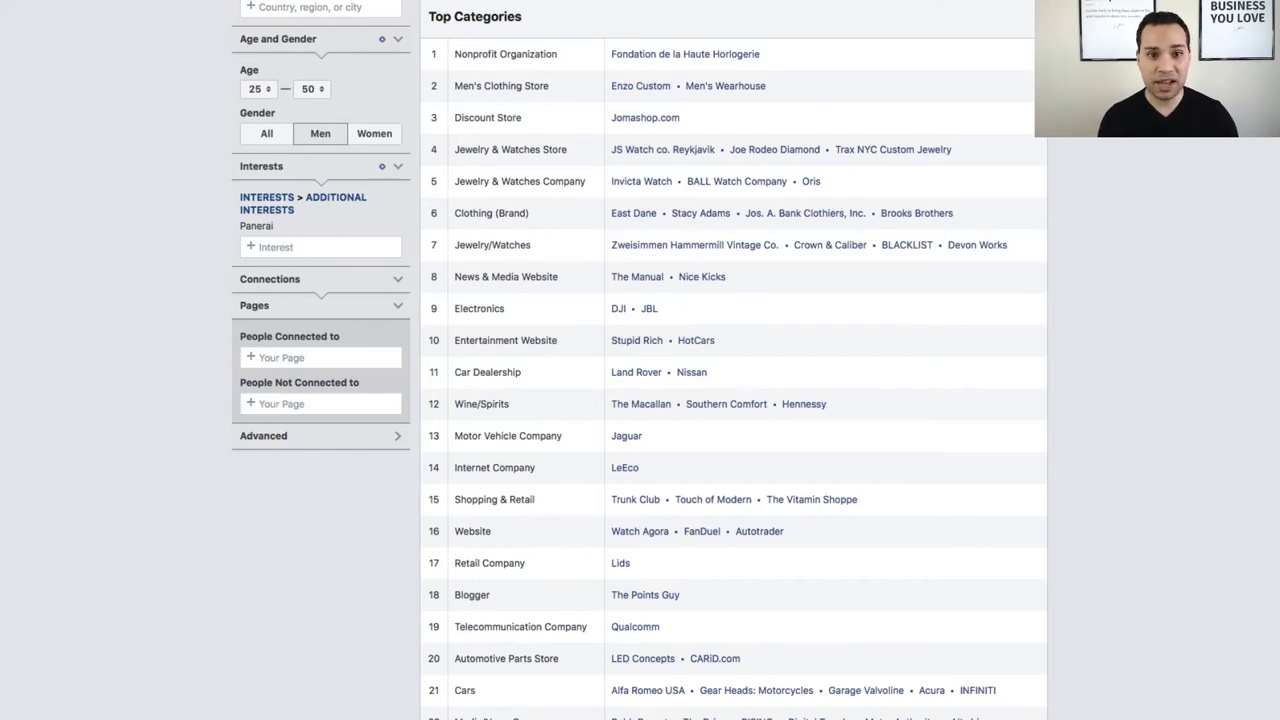
{"action": "scroll", "coordinate": [730, 400], "scroll_direction": "up", "scroll_amount": 2}
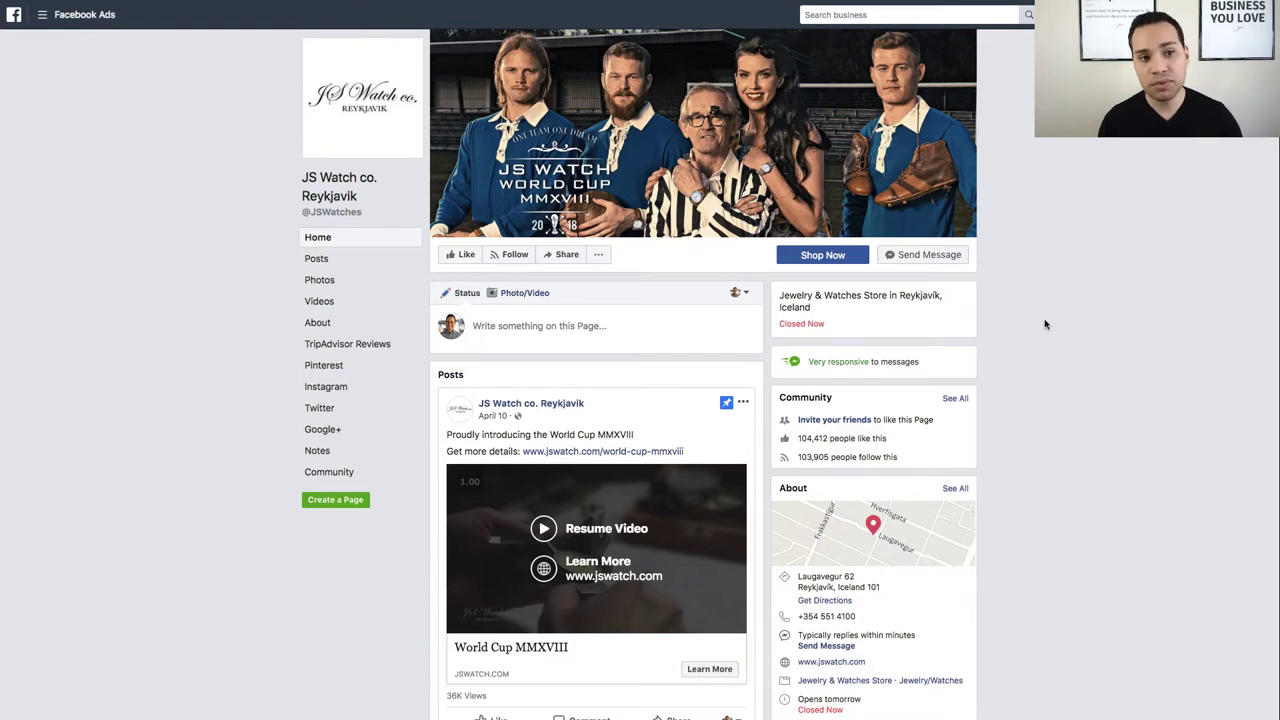
- Examine the posts, photos and videos on the JS Watch co. Reykjavik Facebook page
{"action": "scroll", "coordinate": [1045, 324], "scroll_direction": "down", "scroll_amount": 10}
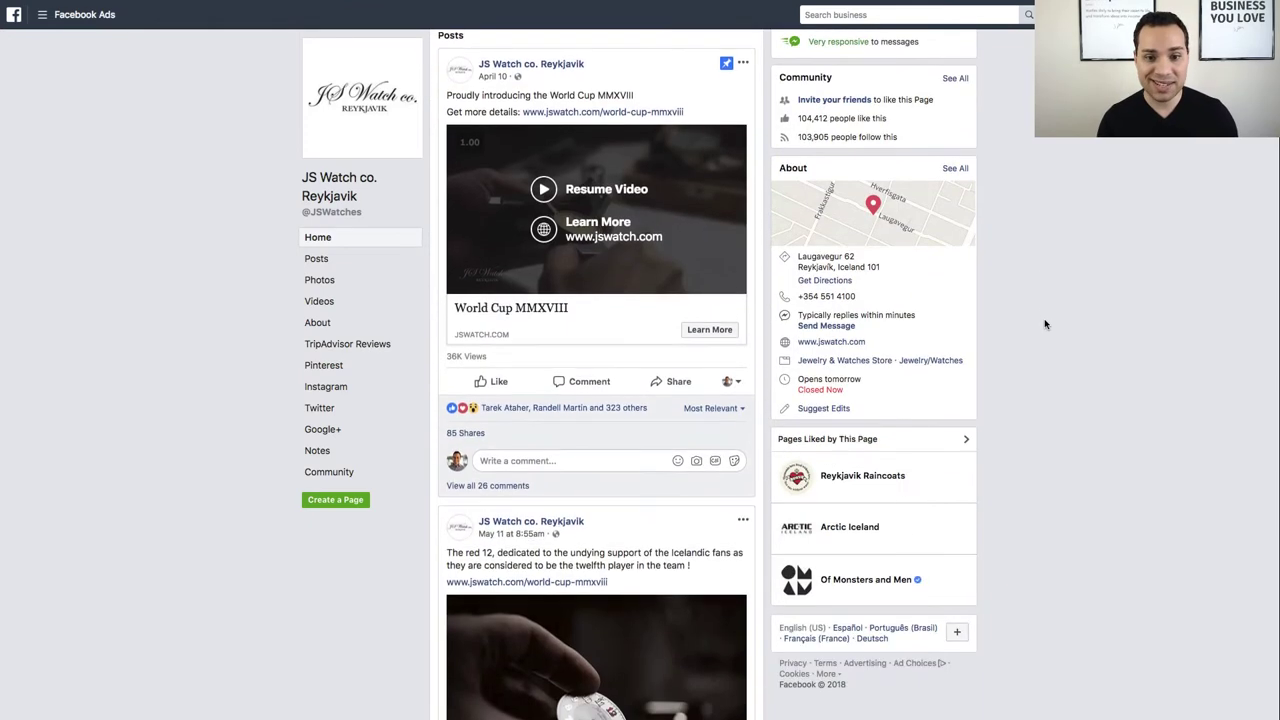
{"action": "scroll", "coordinate": [1045, 324], "scroll_direction": "down", "scroll_amount": 4}
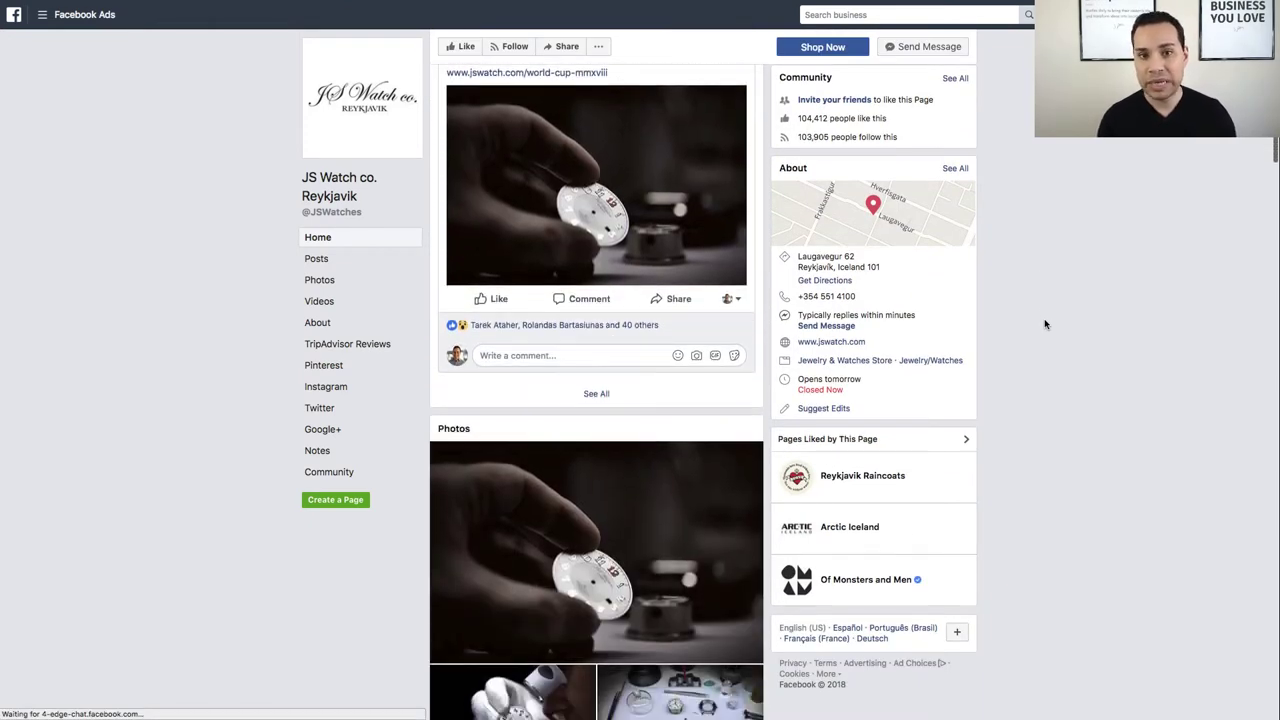
{"action": "scroll", "coordinate": [1045, 324], "scroll_direction": "down", "scroll_amount": 6}
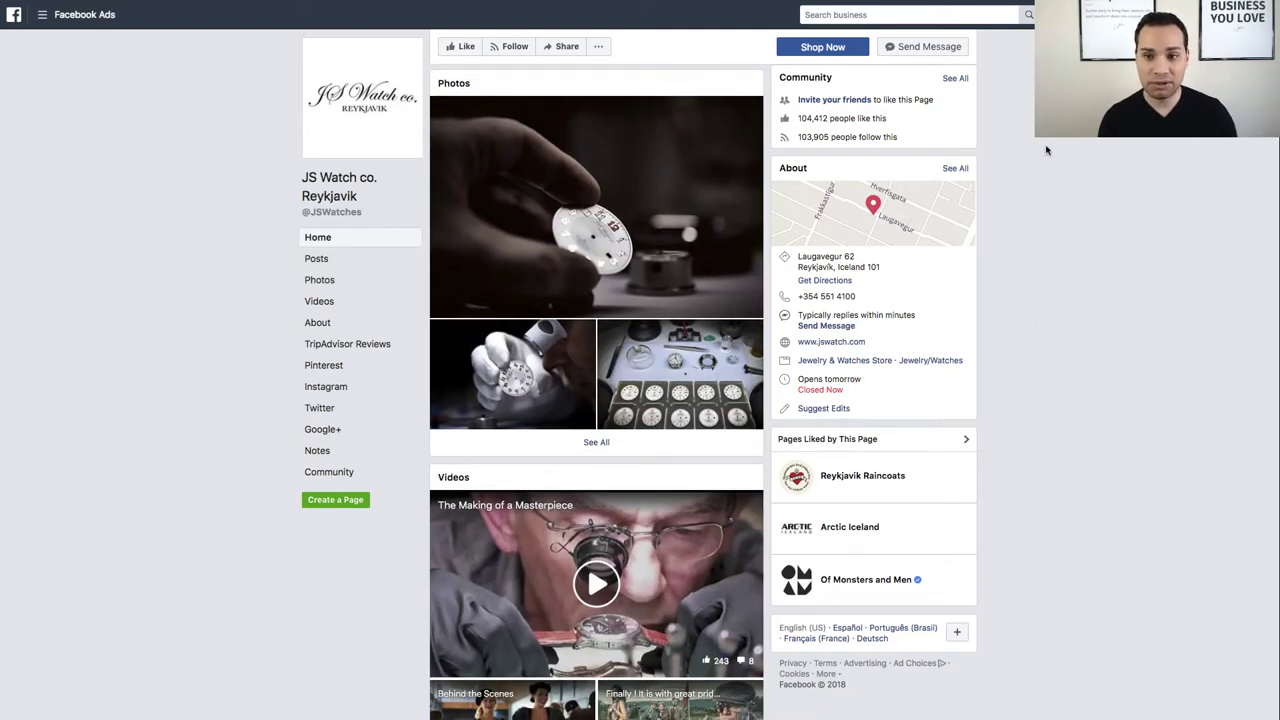
{"action": "scroll", "coordinate": [1033, 264], "scroll_direction": "down", "scroll_amount": 5}
{"action": "scroll", "coordinate": [1032, 264], "scroll_direction": "down", "scroll_amount": 12}
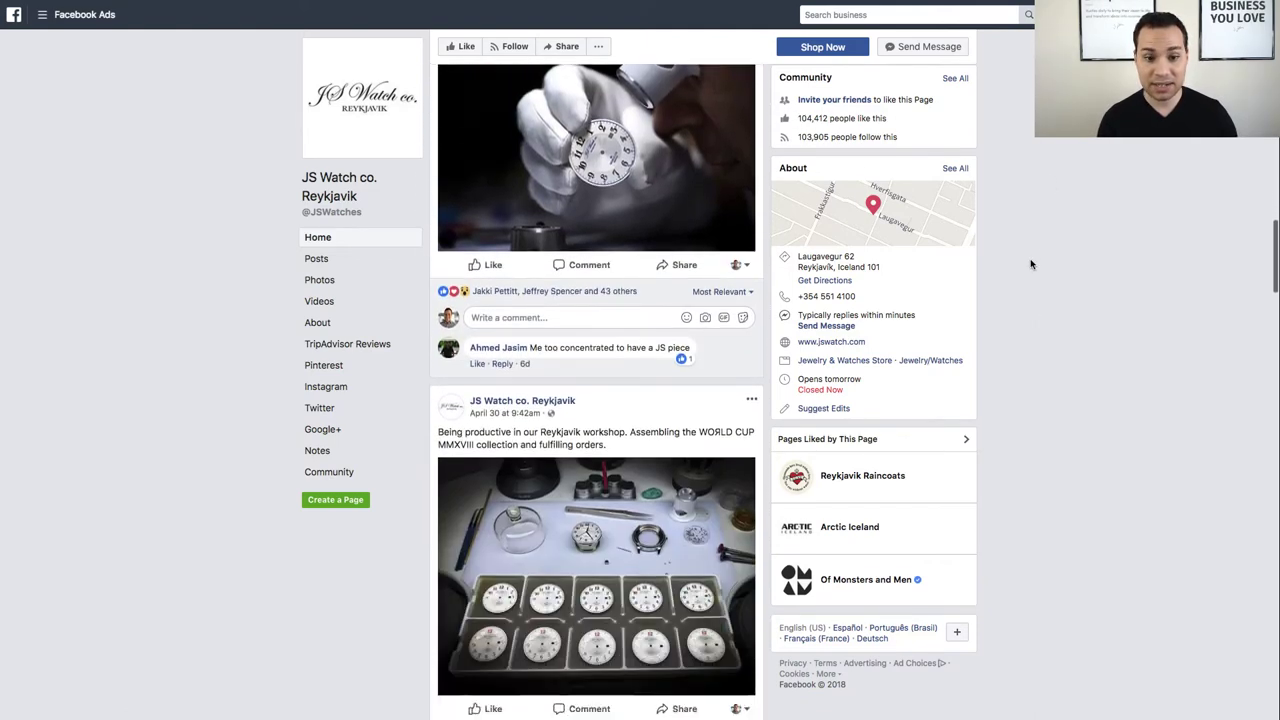
{"action": "scroll", "coordinate": [1032, 264], "scroll_direction": "down", "scroll_amount": 20}
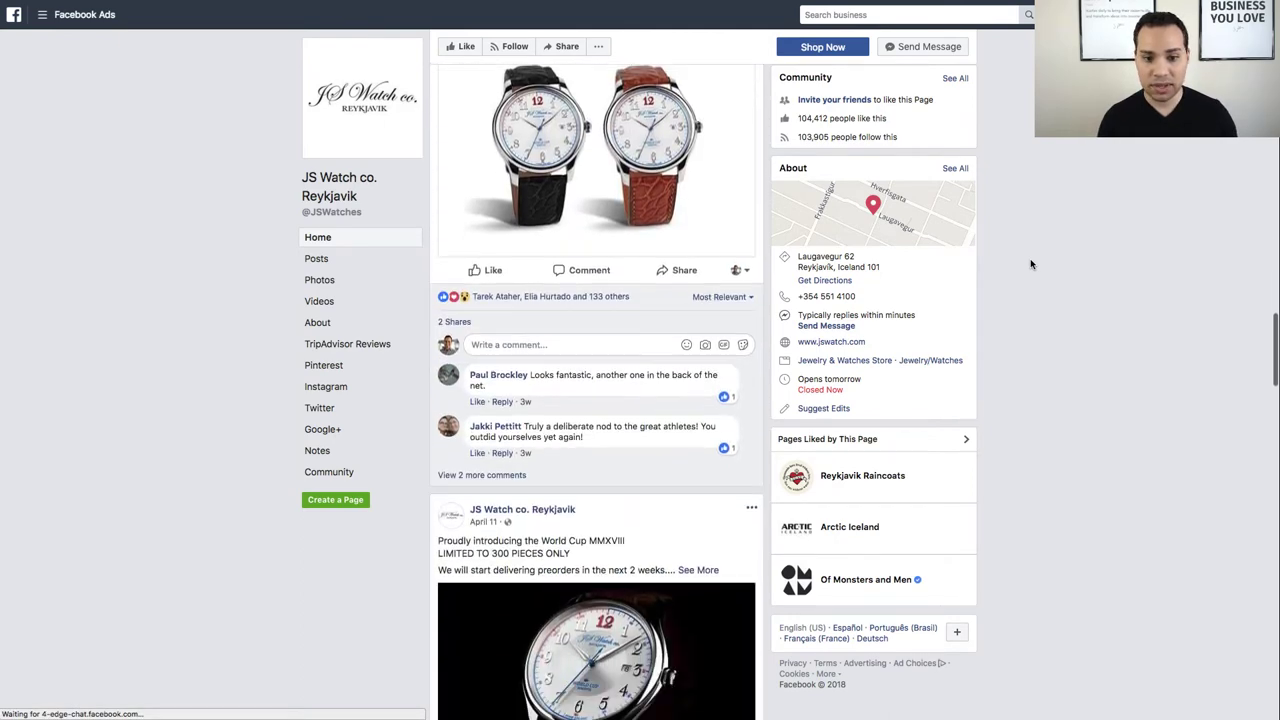
{"action": "scroll", "coordinate": [1032, 264], "scroll_direction": "down", "scroll_amount": 8}
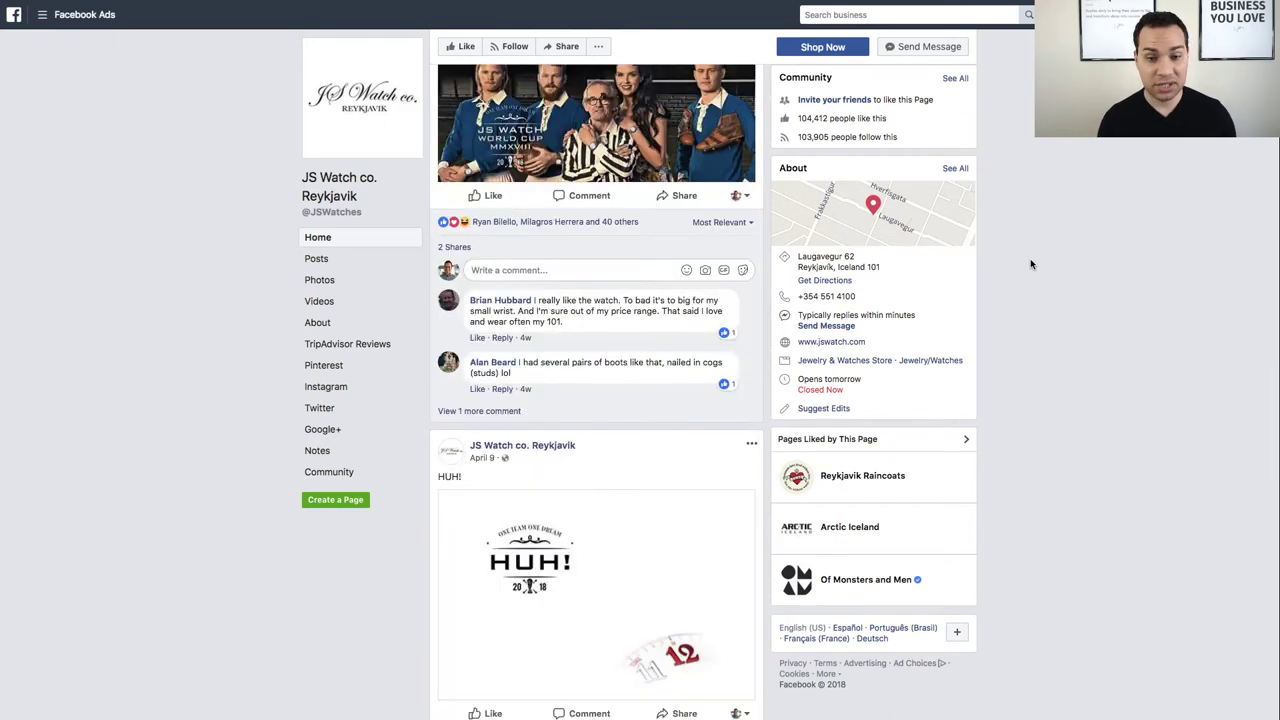
- Switch to the BALL Watch Company Facebook page and examine its posts and page details
{"action": "mouse_move", "coordinate": [798, 5]}
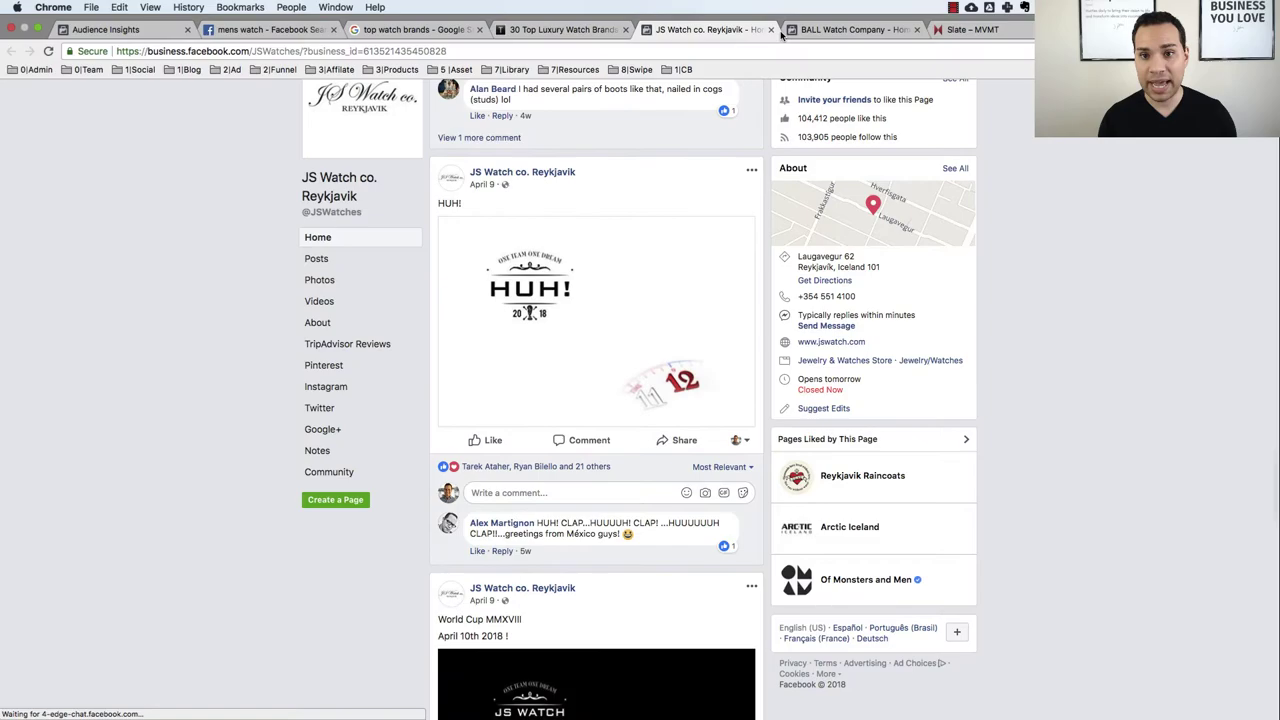
{"action": "left_click", "coordinate": [845, 30]}
{"action": "scroll", "coordinate": [1046, 334], "scroll_direction": "down", "scroll_amount": 10}
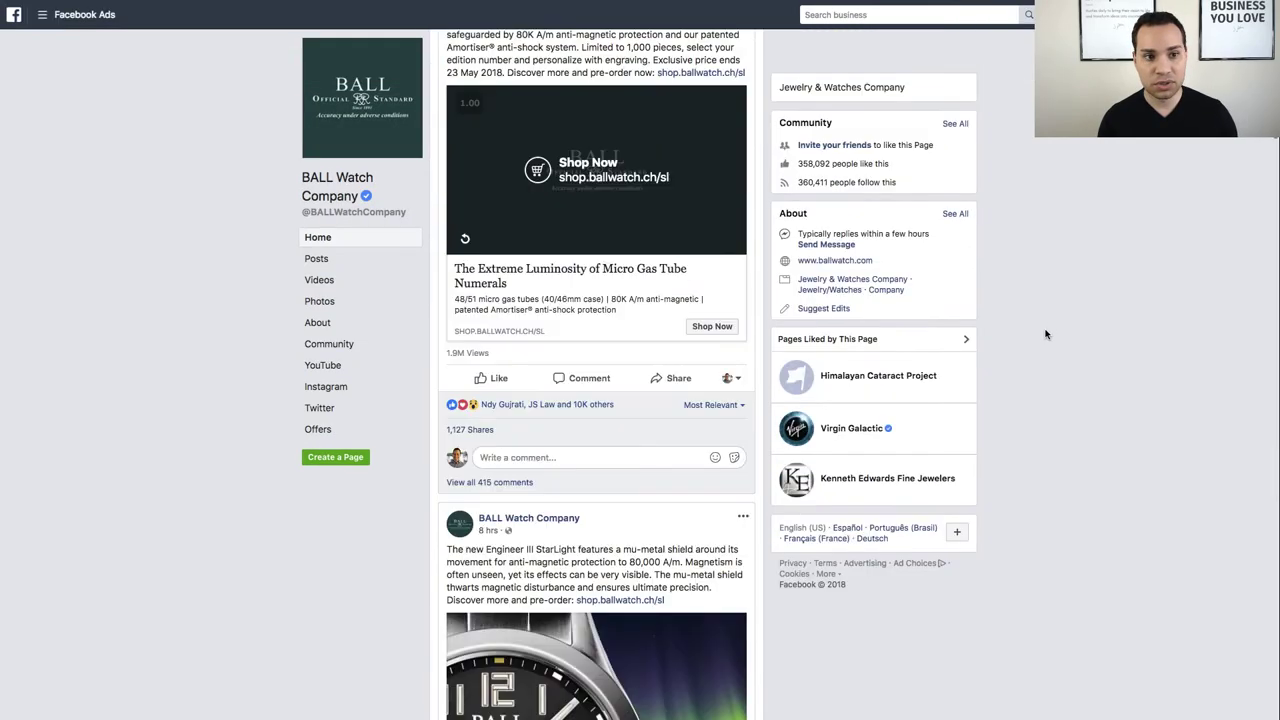
{"action": "scroll", "coordinate": [1046, 334], "scroll_direction": "down", "scroll_amount": 9}
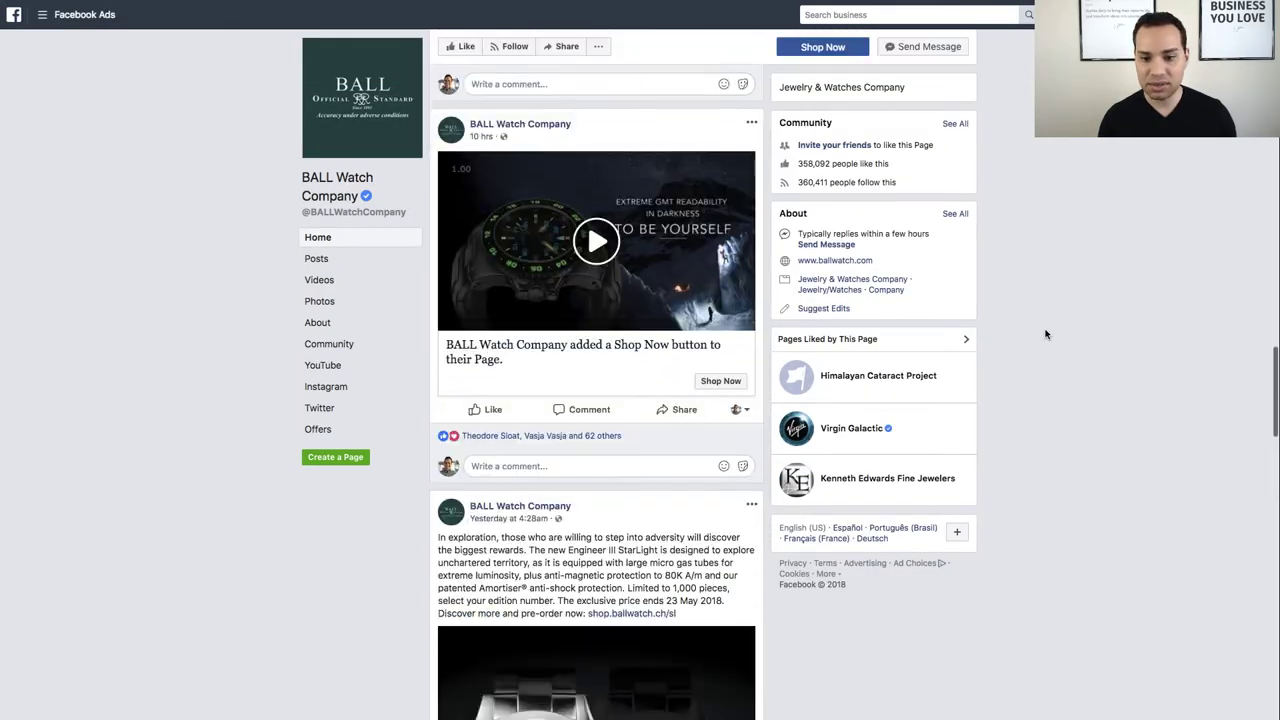
{"action": "scroll", "coordinate": [1046, 334], "scroll_direction": "up", "scroll_amount": 10}
{"action": "scroll", "coordinate": [1046, 334], "scroll_direction": "up", "scroll_amount": 5}
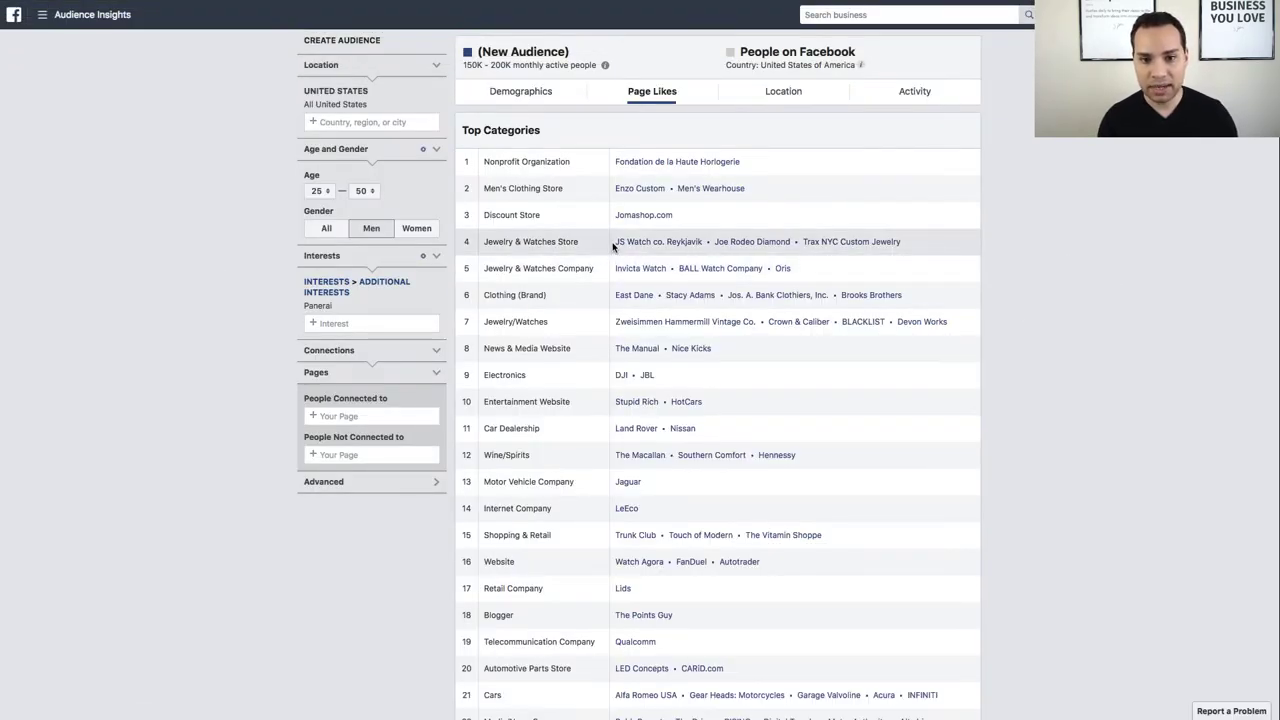
- Try to add JS Watch co. Reykjavik as an additional interest for the audience, and clear the entry
{"action": "left_click_drag", "start_coordinate": [613, 246], "coordinate": [704, 242]}
{"action": "key", "text": "ctrl+c"}
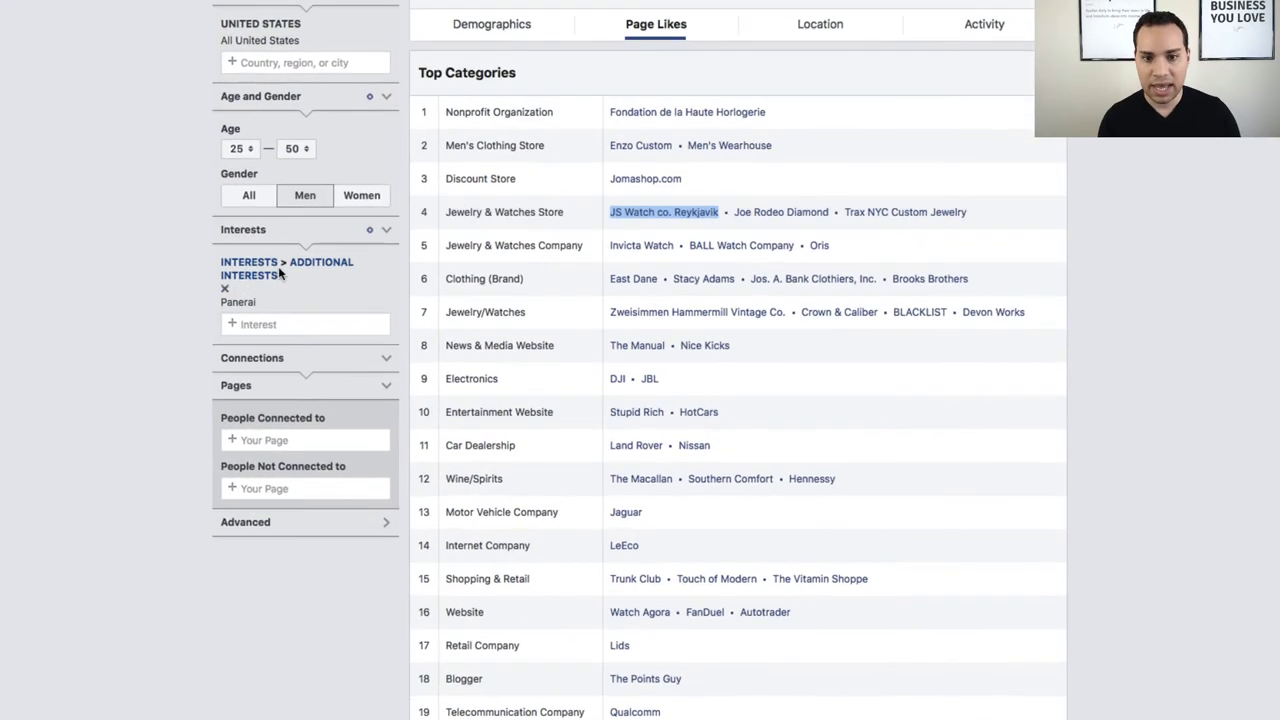
{"action": "left_click", "coordinate": [263, 315]}
{"action": "key", "text": "ctrl+v"}
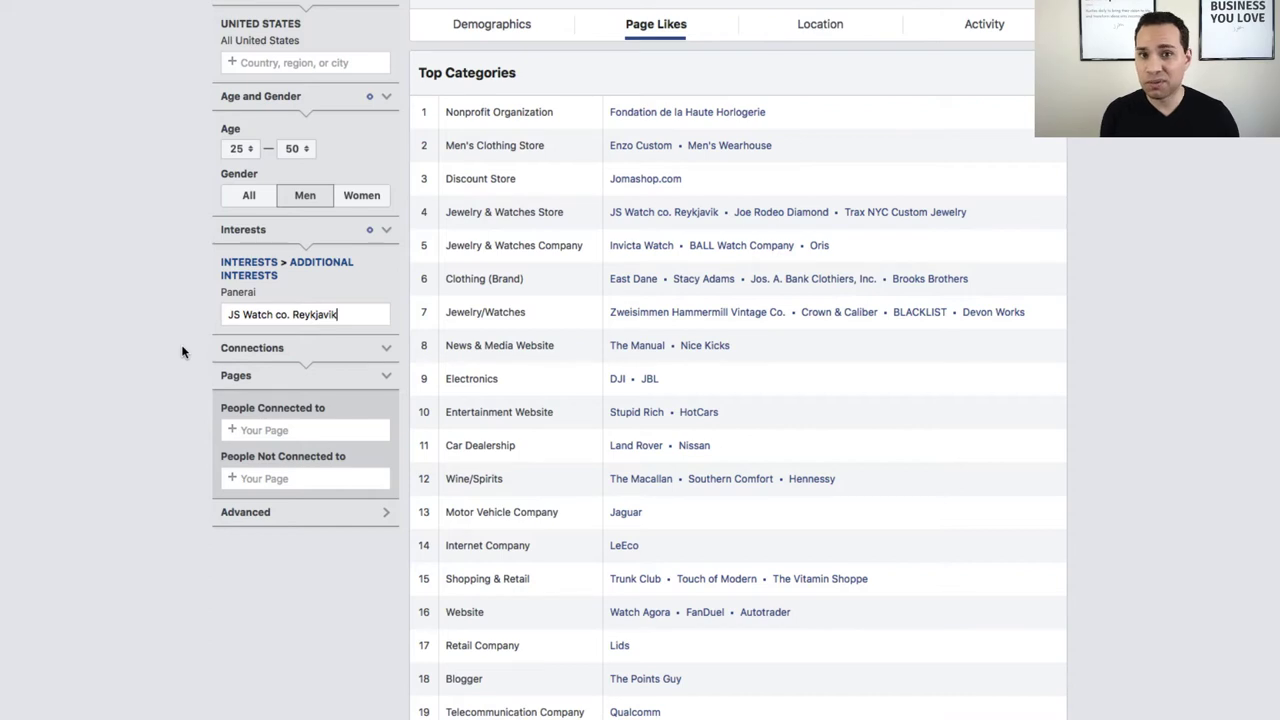
{"action": "key", "text": "BackSpace"}
{"action": "key", "text": "BackSpace"}
{"action": "key", "text": "BackSpace"}
{"action": "key", "text": "BackSpace"}
{"action": "key", "text": "BackSpace"}
{"action": "key", "text": "BackSpace"}
{"action": "key", "text": "BackSpace"}
{"action": "key", "text": "BackSpace"}
{"action": "key", "text": "BackSpace"}
{"action": "key", "text": "BackSpace"}
{"action": "key", "text": "BackSpace"}
{"action": "key", "text": "BackSpace"}
{"action": "key", "text": "BackSpace"}
{"action": "key", "text": "BackSpace"}
{"action": "key", "text": "BackSpace"}
{"action": "key", "text": "BackSpace"}
{"action": "key", "text": "BackSpace"}
{"action": "key", "text": "BackSpace"}
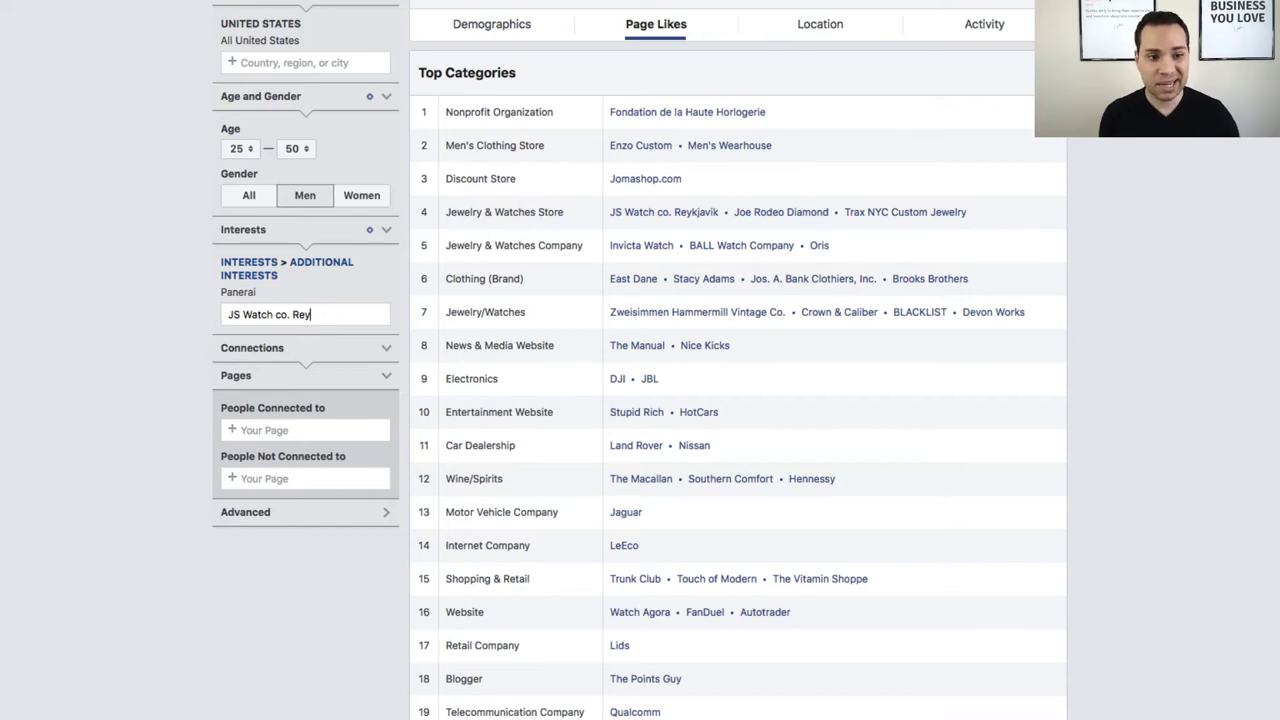
{"action": "key", "text": "BackSpace"}
{"action": "key", "text": "BackSpace"}
{"action": "key", "text": "BackSpace"}
{"action": "key", "text": "BackSpace"}
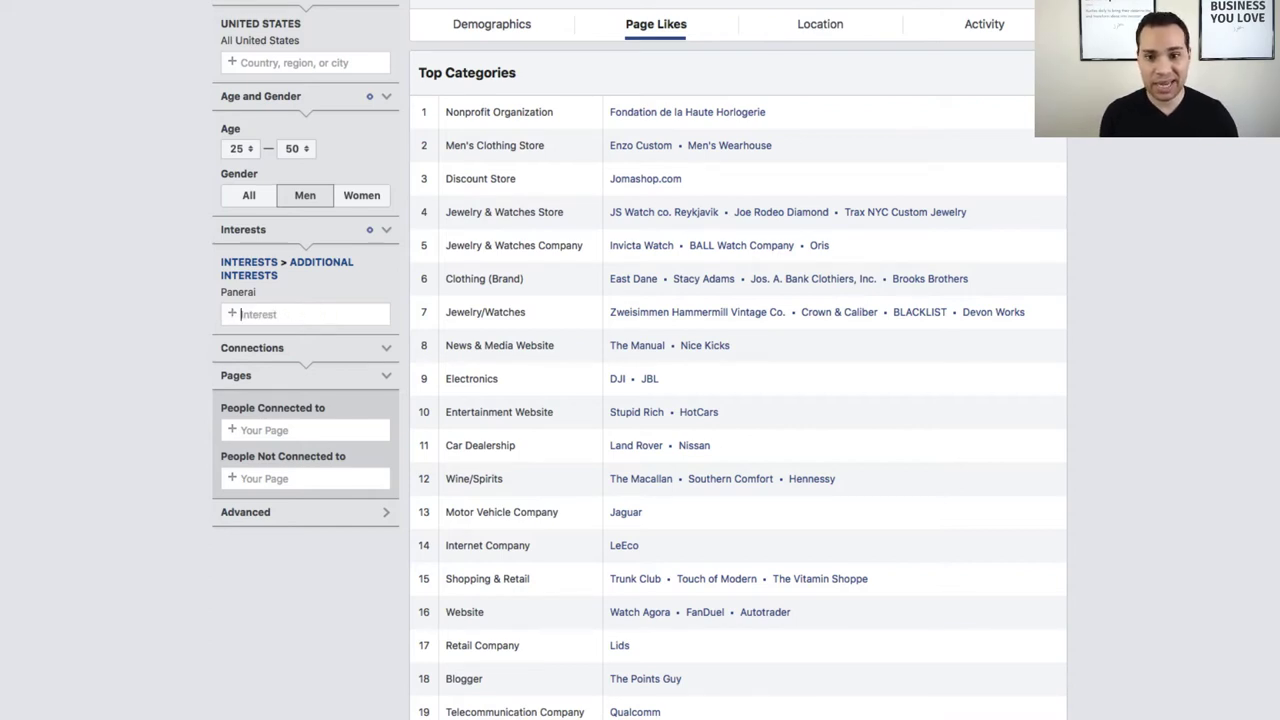
- Replace the Panerai interest with BALL Watch Company, using the name listed under Jewelry & Watches Company
{"action": "left_click_drag", "start_coordinate": [689, 247], "coordinate": [797, 247]}
{"action": "key", "text": "ctrl+c"}
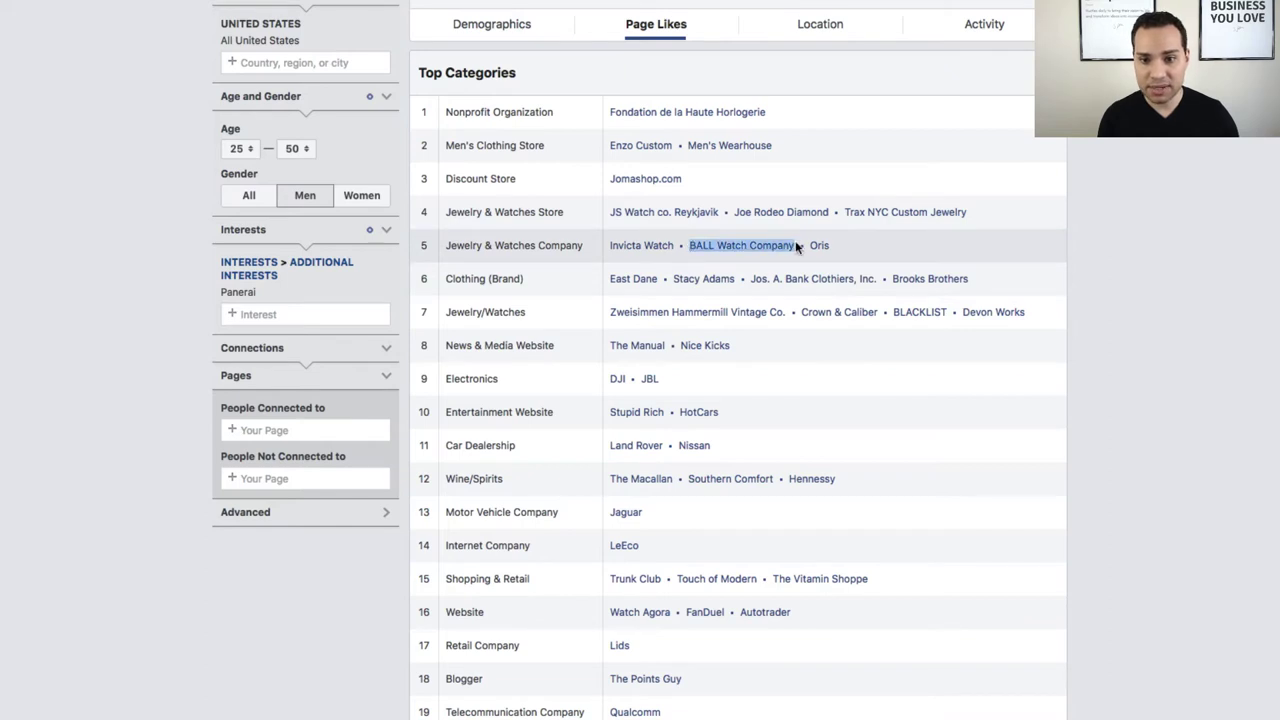
{"action": "left_click", "coordinate": [268, 316]}
{"action": "key", "text": "ctrl+v"}
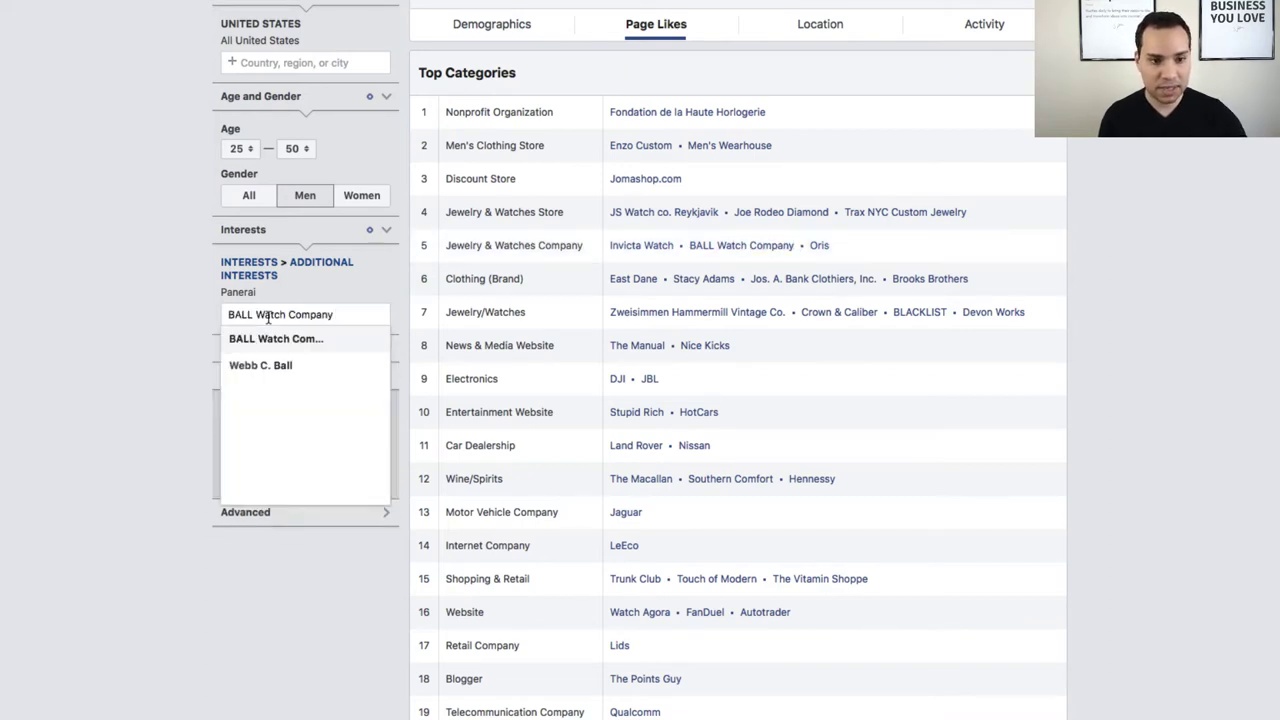
{"action": "left_click", "coordinate": [276, 338]}
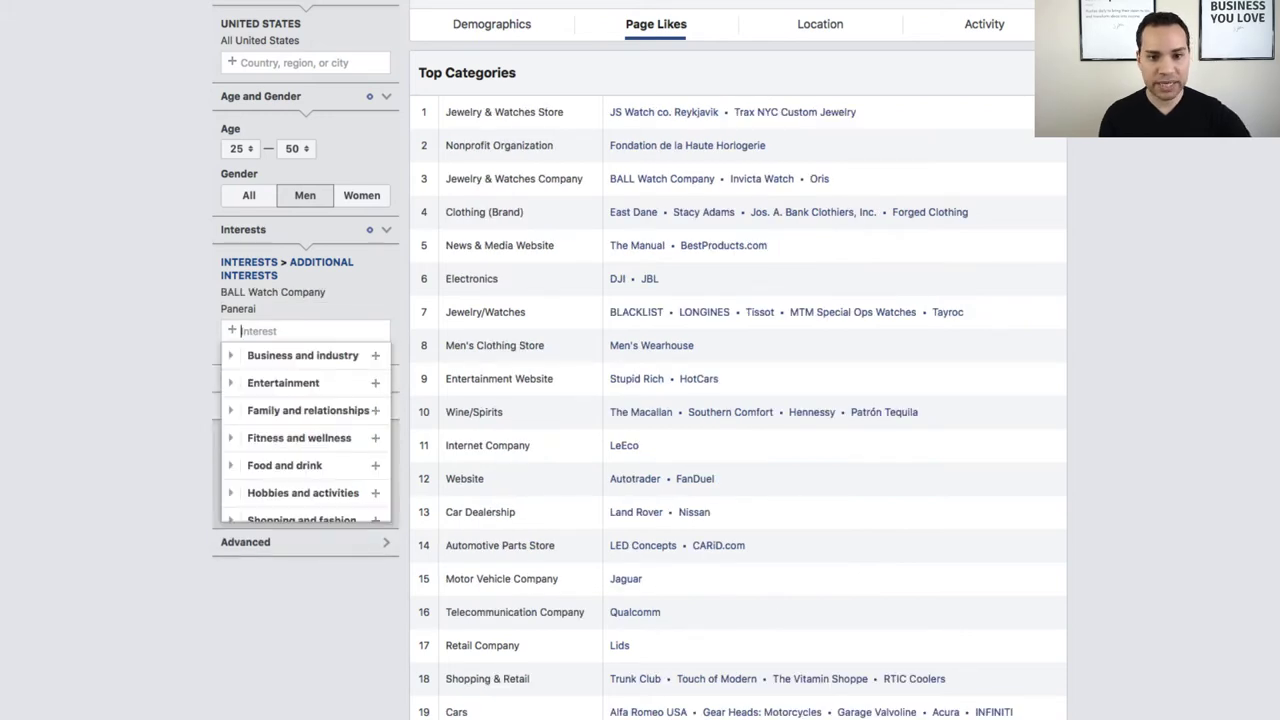
{"action": "left_click", "coordinate": [174, 321]}
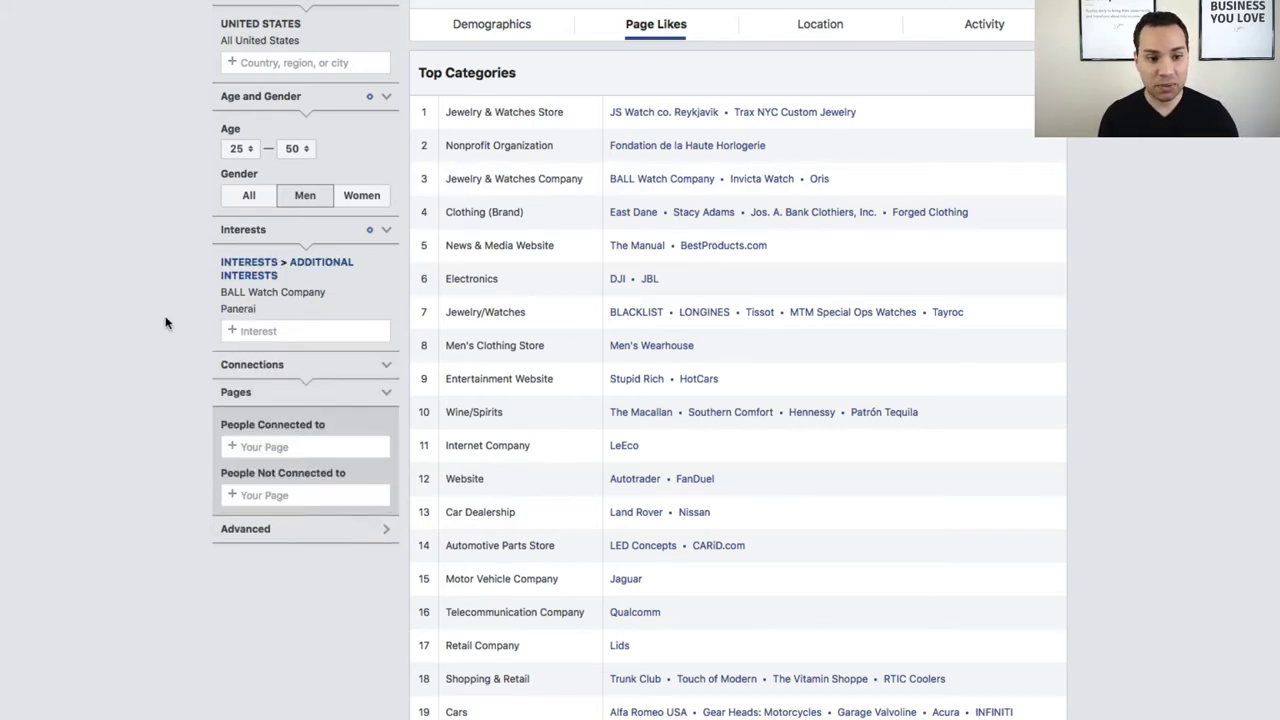
{"action": "left_click", "coordinate": [225, 325]}
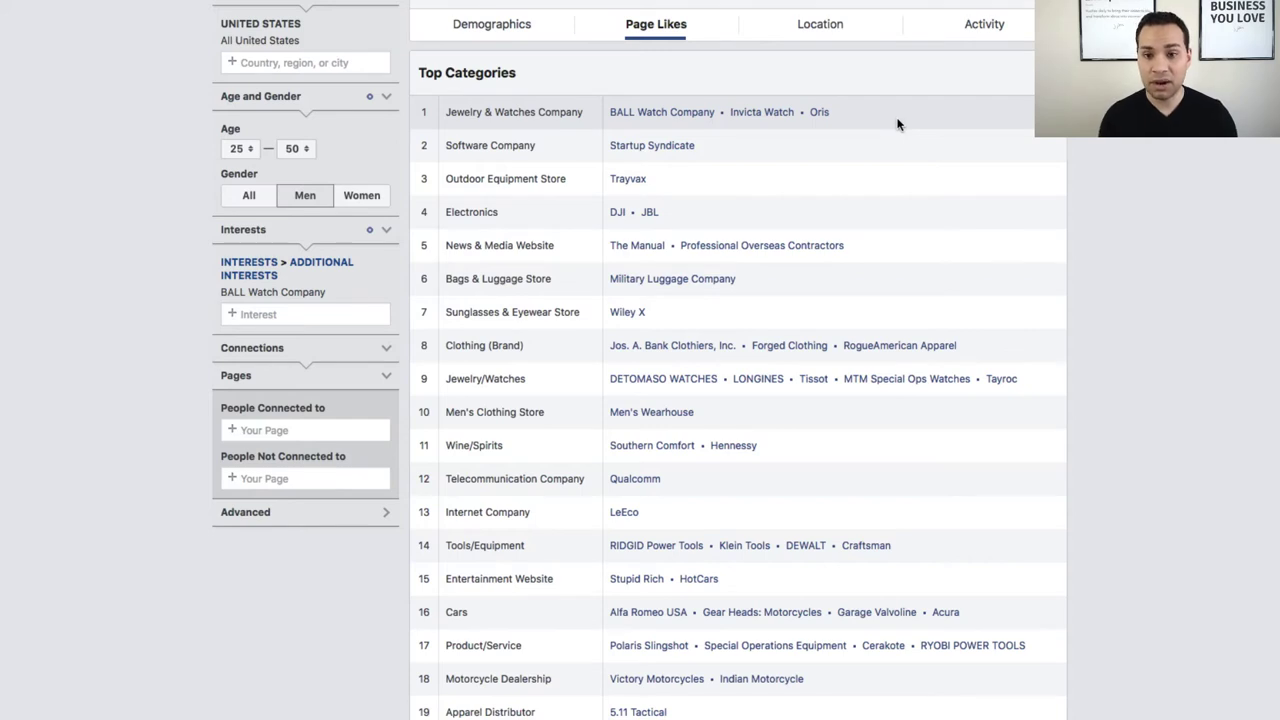
- Replace the BALL Watch Company interest with Oris (company) and review the audience's top categories and page likes
{"action": "double_click", "coordinate": [821, 112]}
{"action": "key", "text": "ctrl+c"}
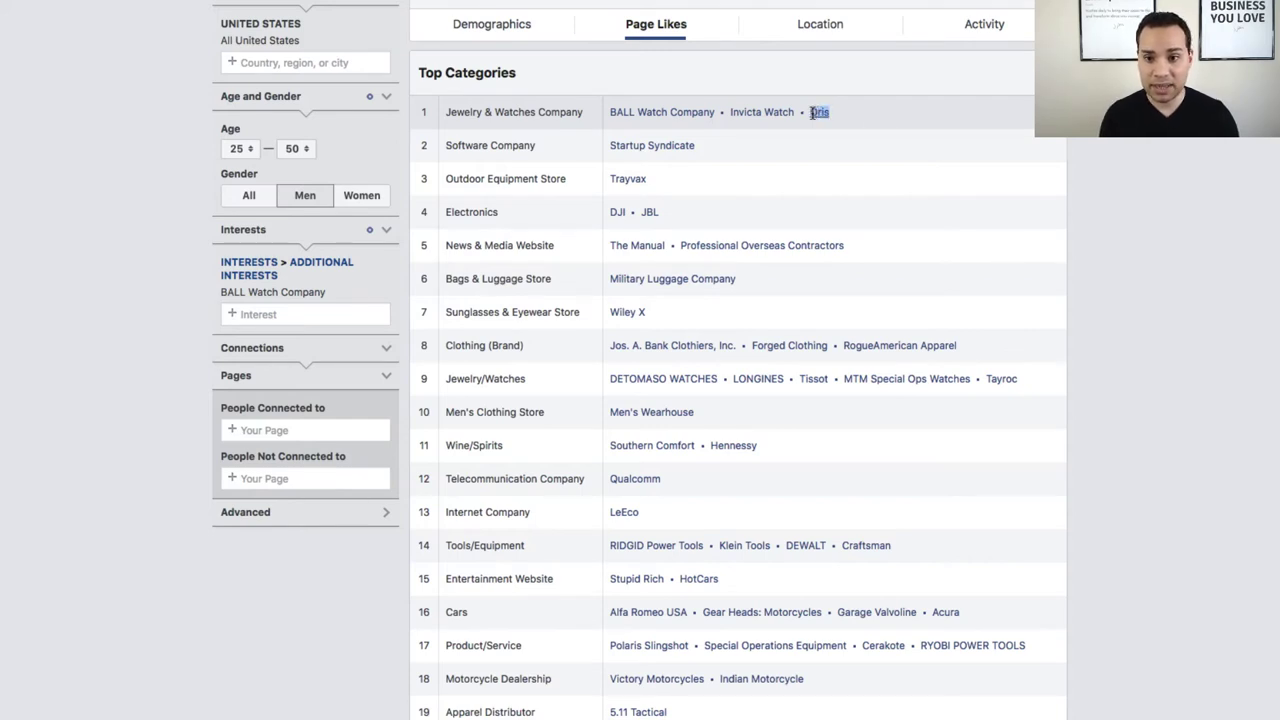
{"action": "left_click", "coordinate": [291, 314]}
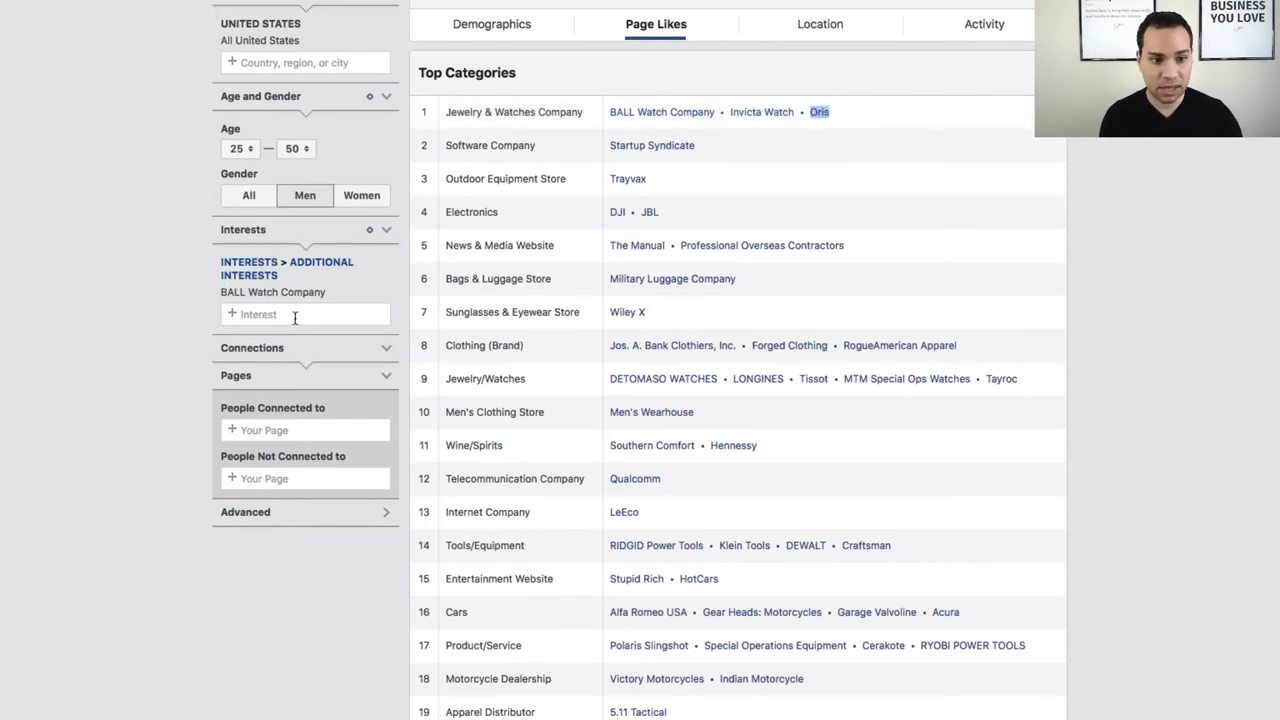
{"action": "key", "text": "ctrl+v"}
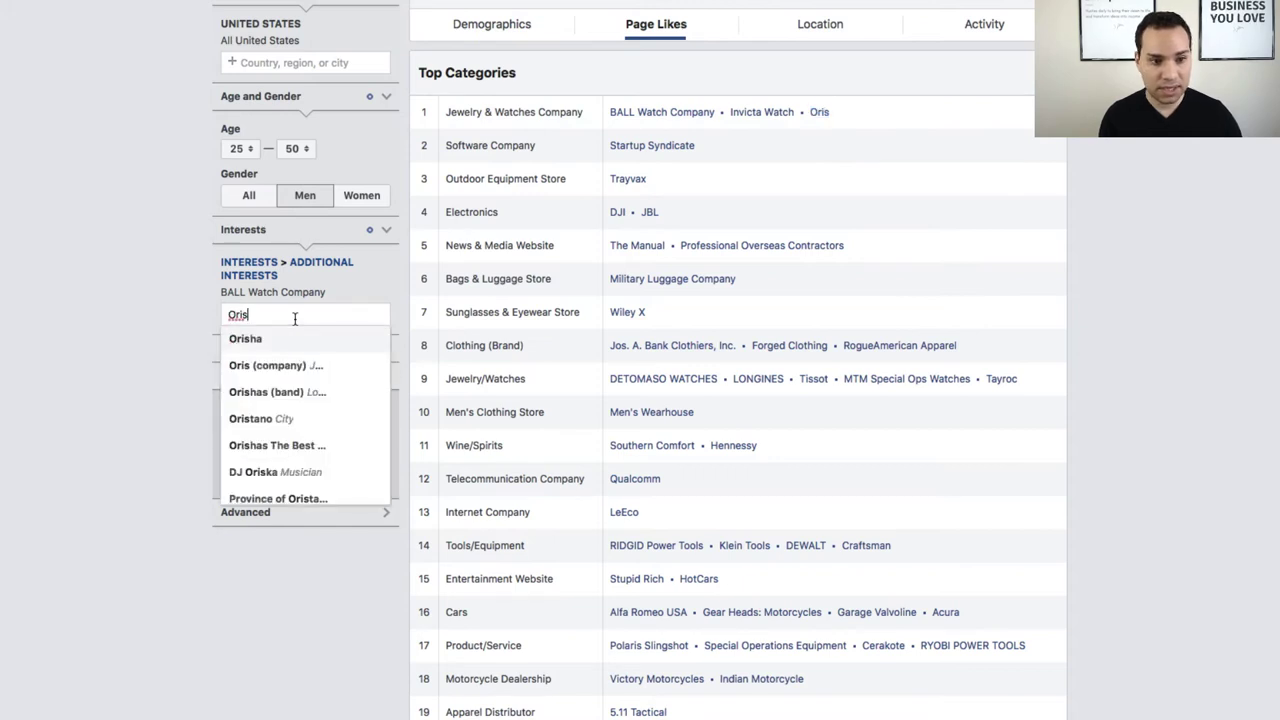
{"action": "left_click", "coordinate": [340, 373]}
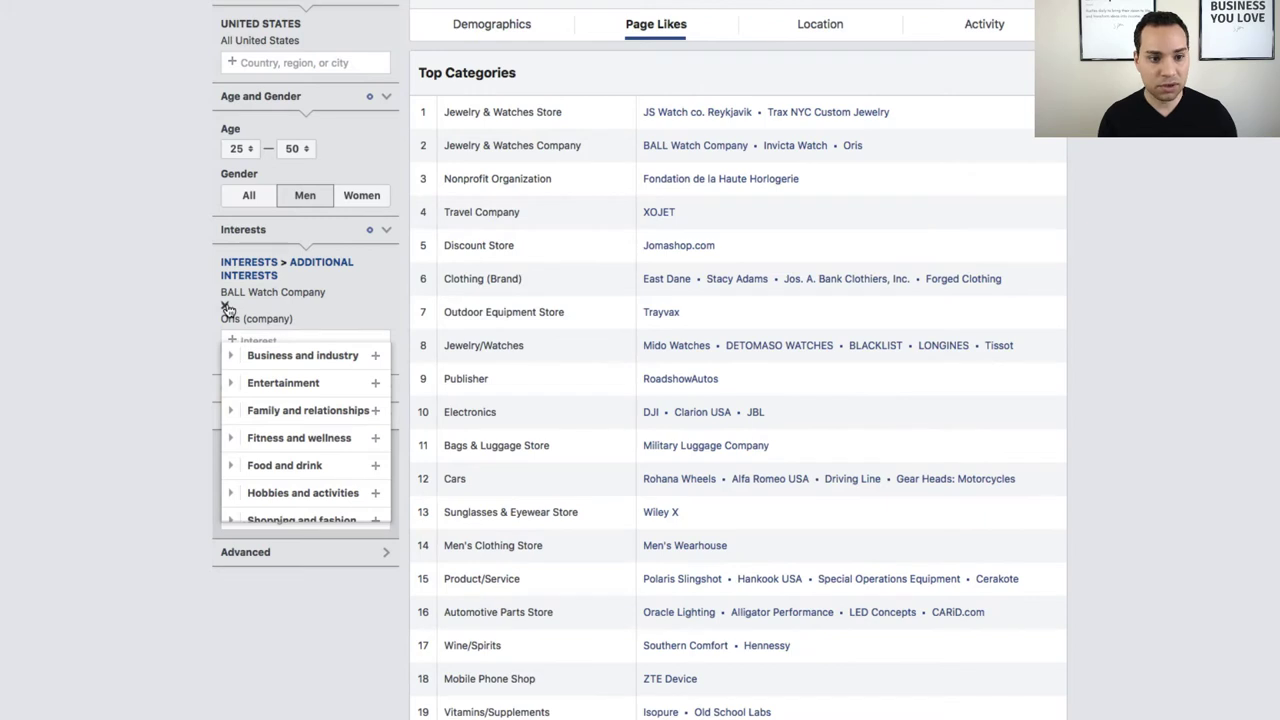
{"action": "left_click", "coordinate": [226, 309]}
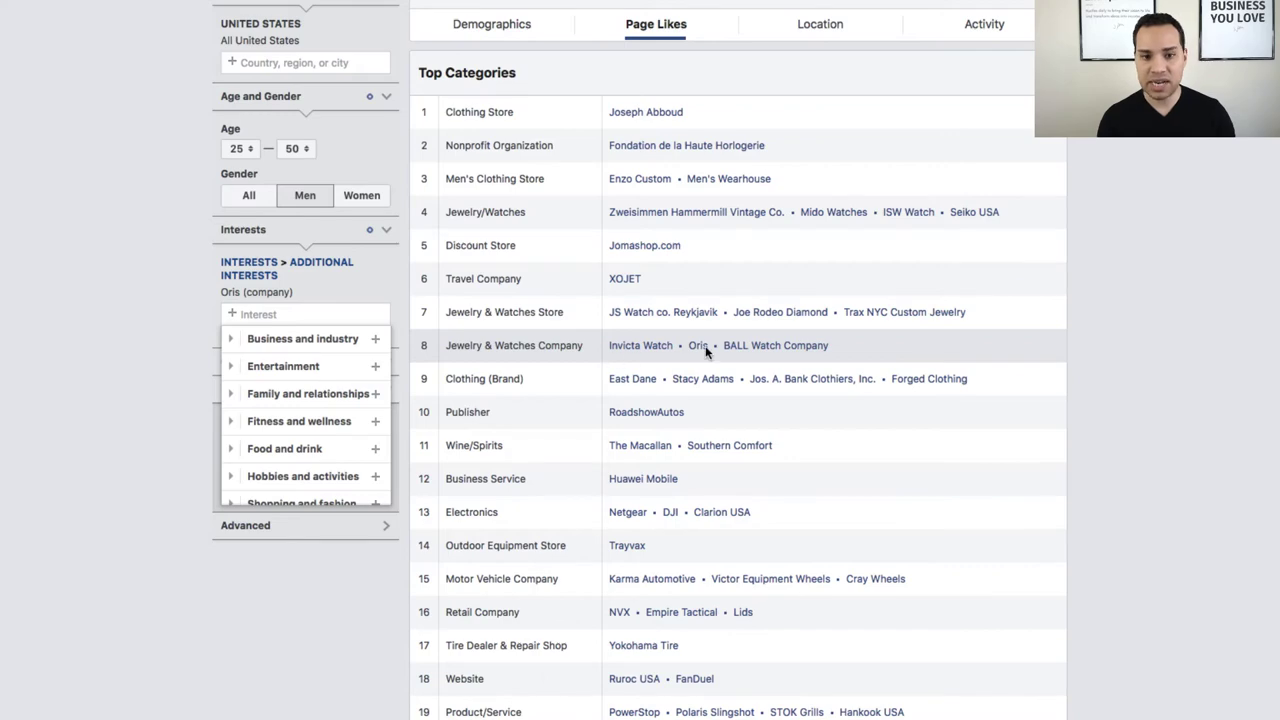
{"action": "scroll", "coordinate": [1080, 374], "scroll_direction": "down", "scroll_amount": 9}
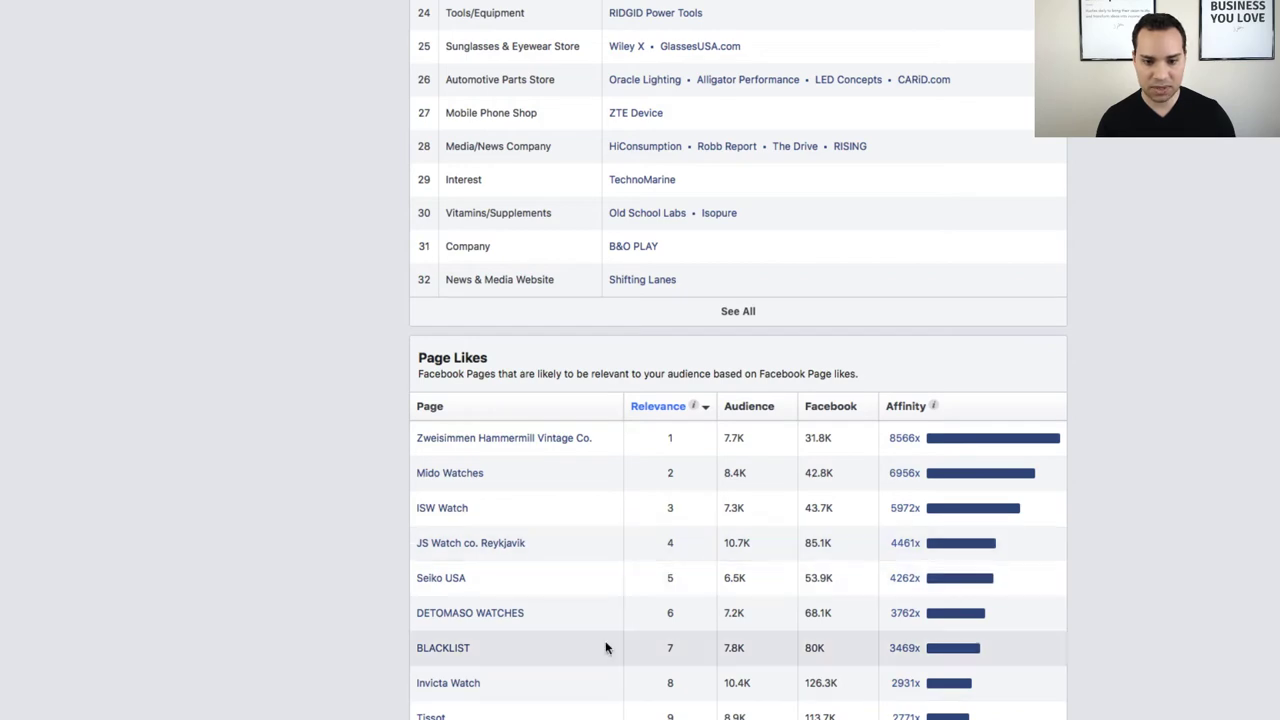
{"action": "scroll", "coordinate": [1106, 402], "scroll_direction": "up", "scroll_amount": 10}
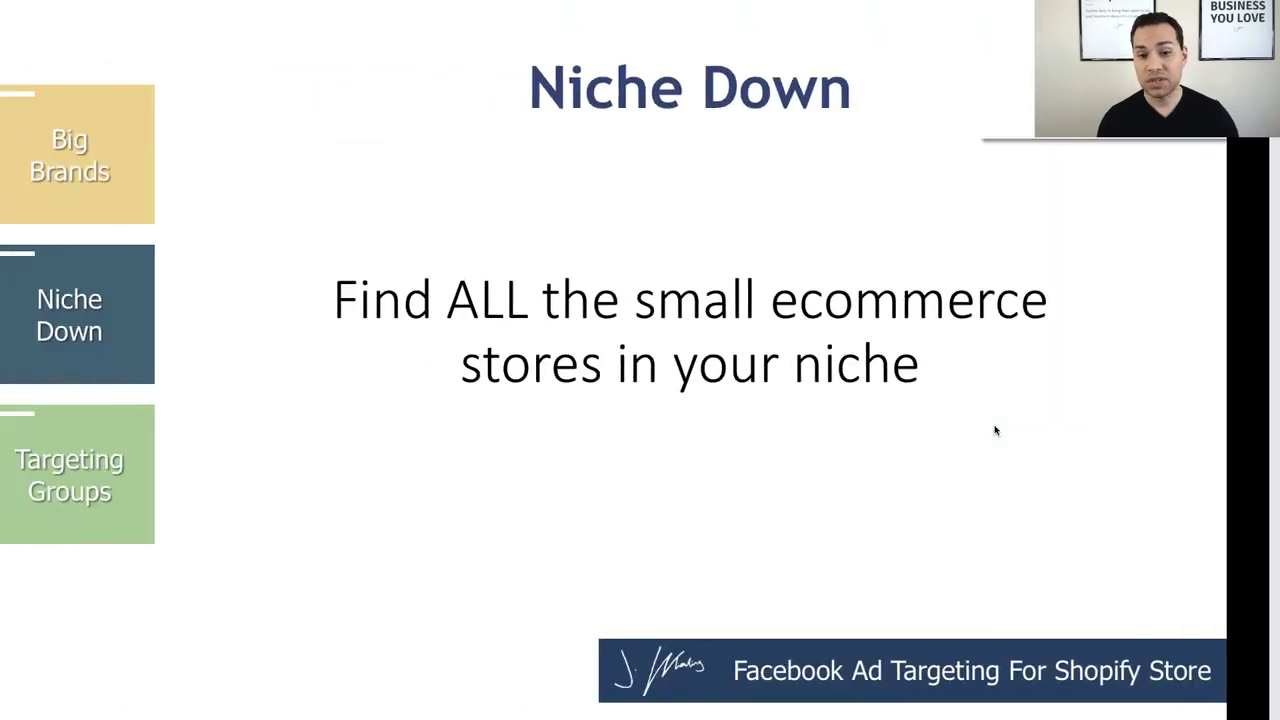
{"action": "key", "text": "Right"}
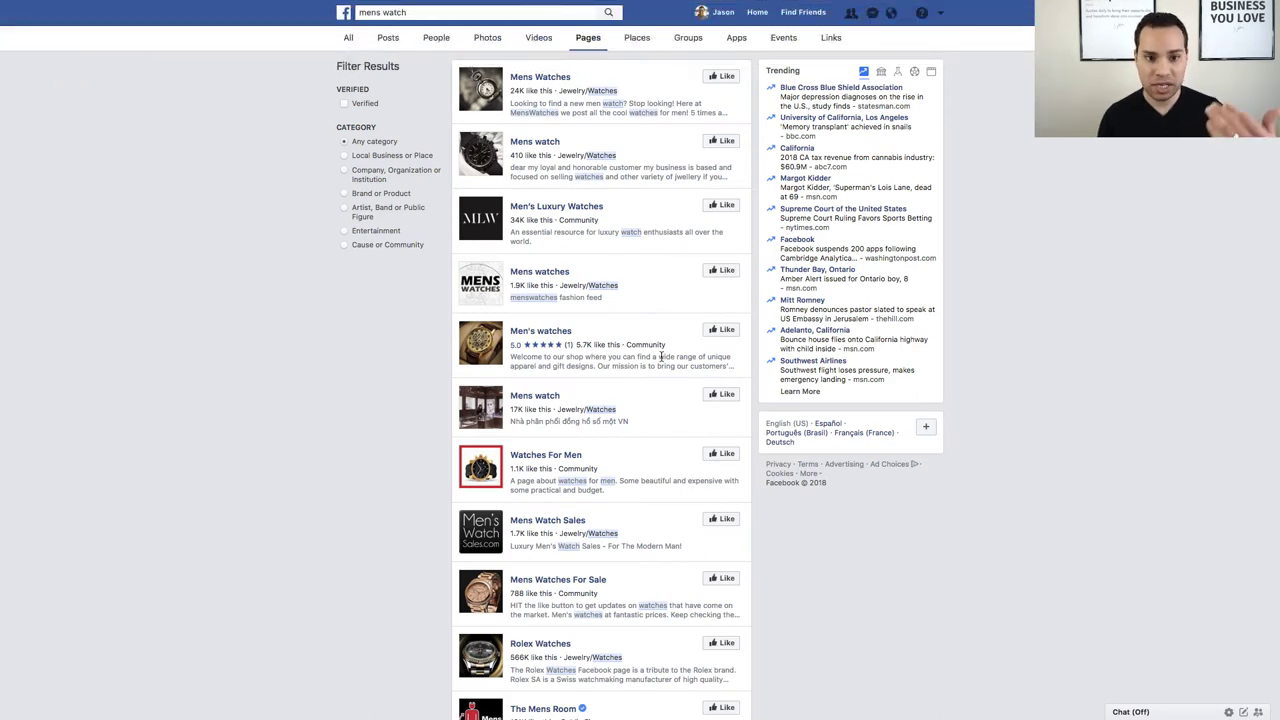
- Look through the Facebook page results for mens watch and copy the page name MVMT
{"action": "scroll", "coordinate": [665, 366], "scroll_direction": "down", "scroll_amount": 3}
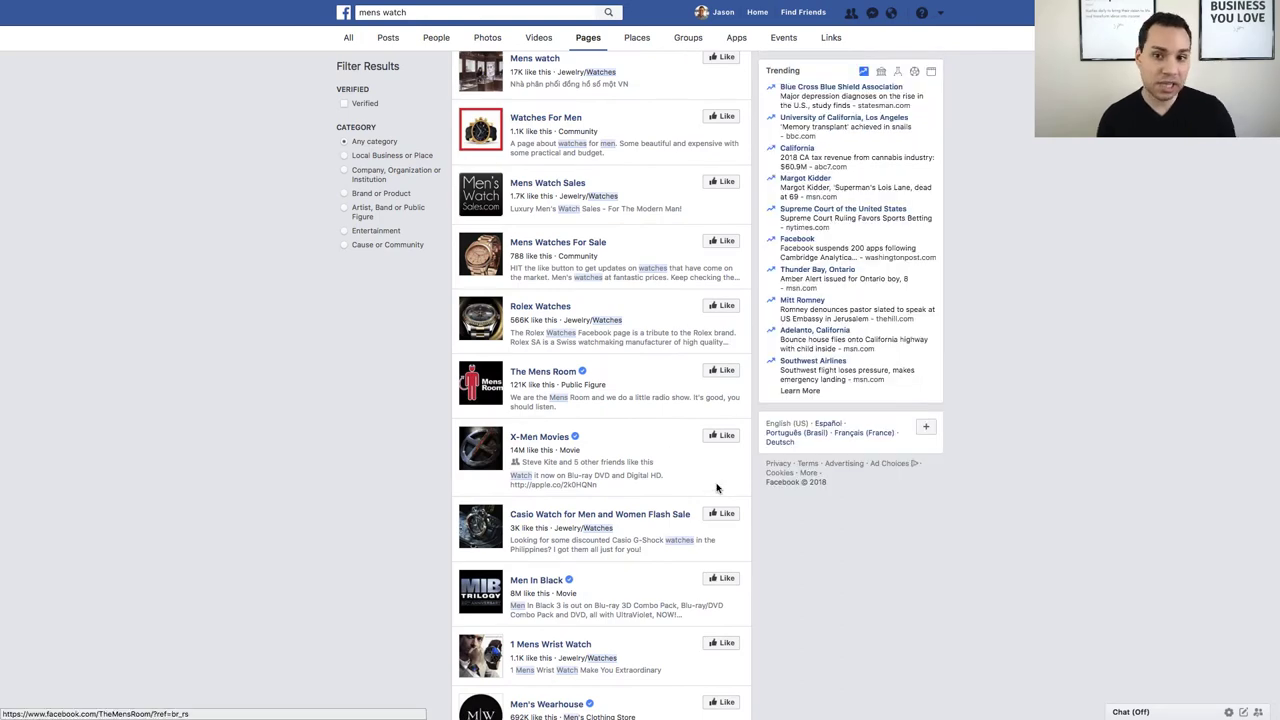
{"action": "scroll", "coordinate": [670, 452], "scroll_direction": "up", "scroll_amount": 3}
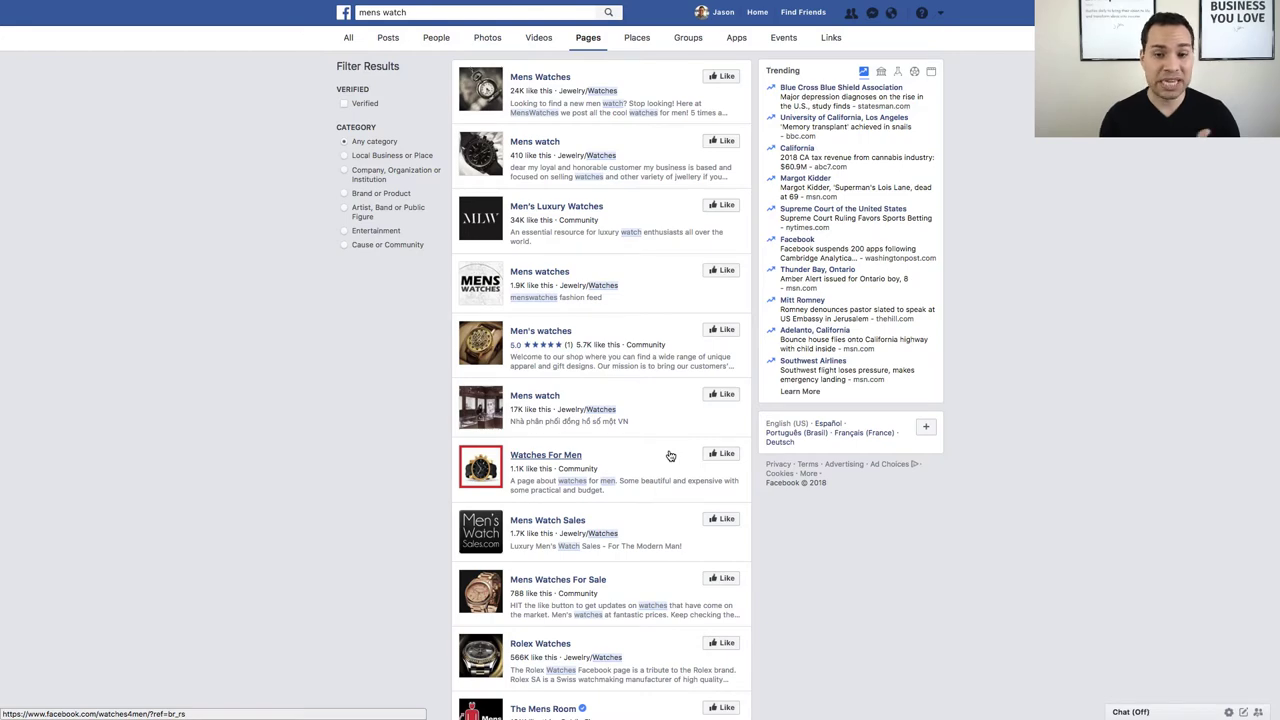
{"action": "scroll", "coordinate": [670, 456], "scroll_direction": "down", "scroll_amount": 15}
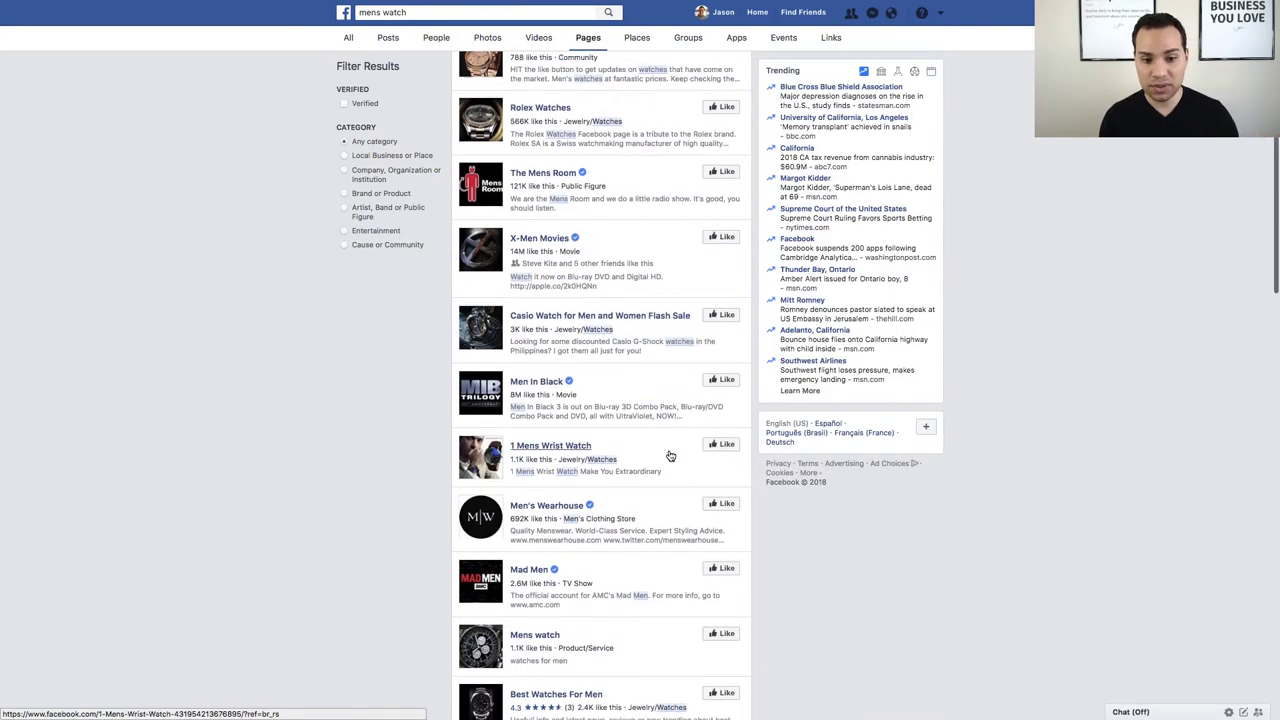
{"action": "scroll", "coordinate": [670, 456], "scroll_direction": "down", "scroll_amount": 7}
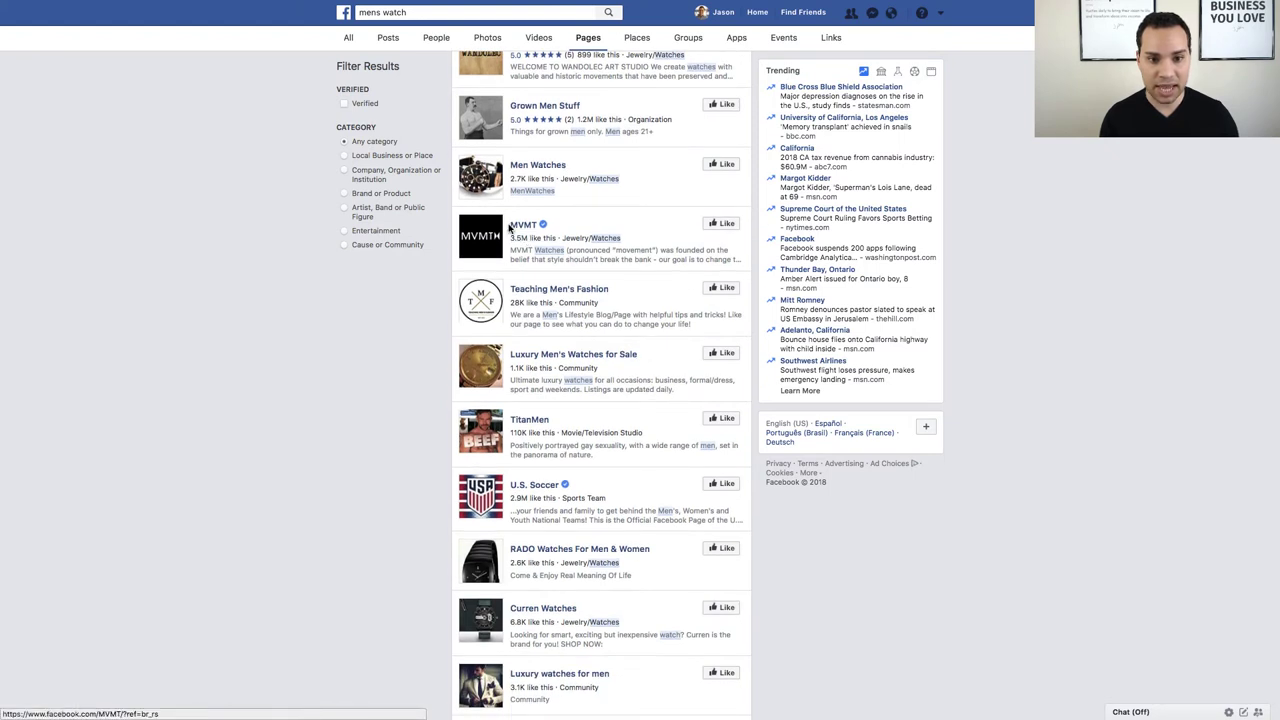
{"action": "double_click", "coordinate": [537, 225]}
{"action": "key", "text": "ctrl+c"}
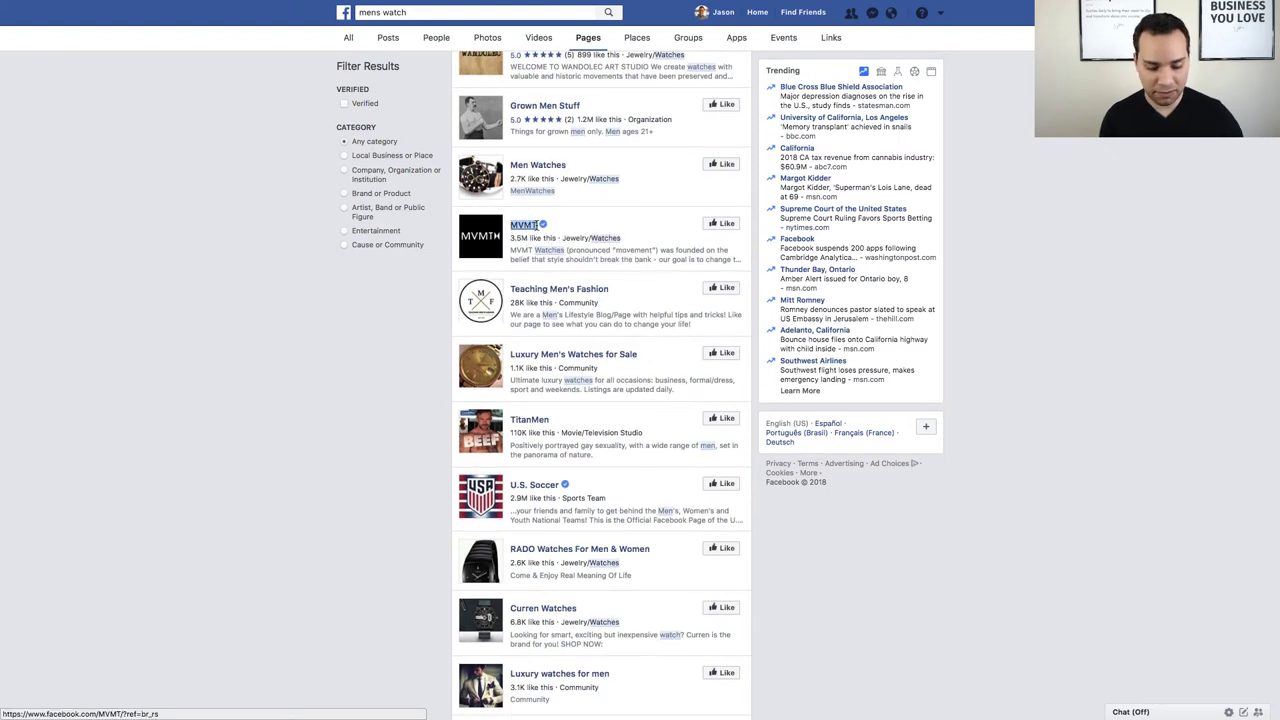
- In Audience Insights, replace the Oris (company) interest with MVMT Watches and review the audience's page likes
{"action": "key", "text": "ctrl+shift+Tab"}
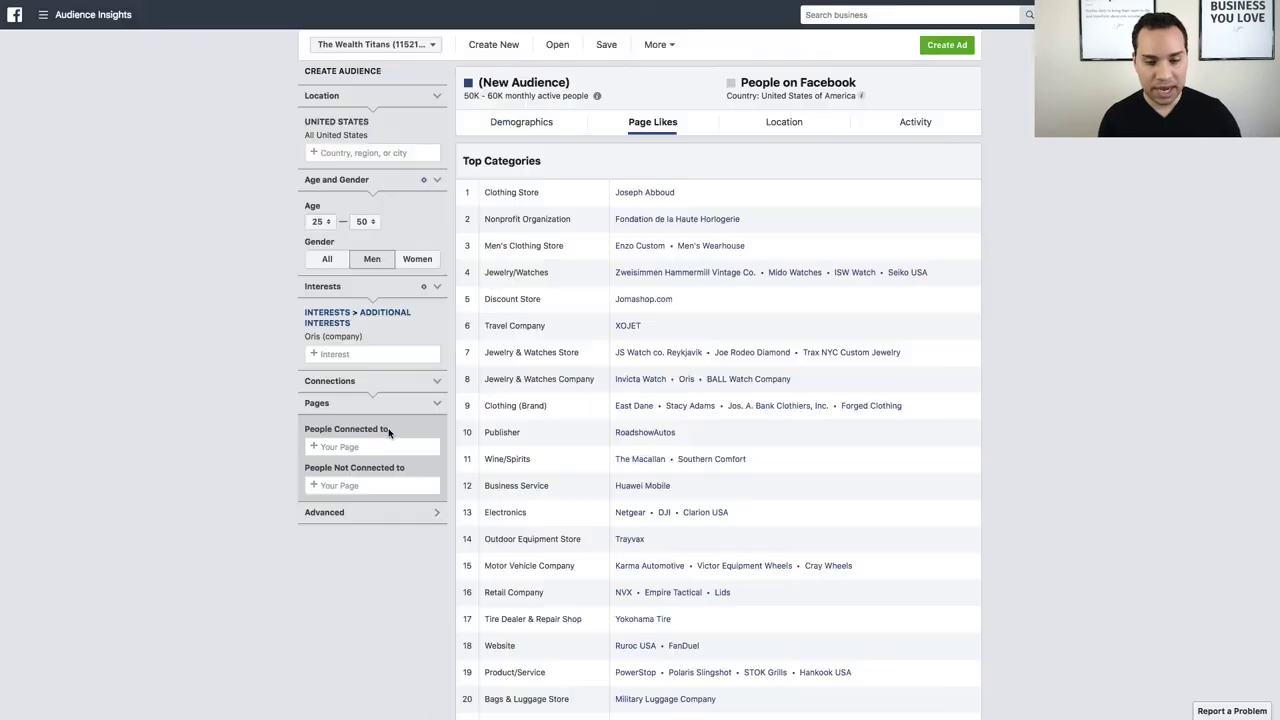
{"action": "left_click", "coordinate": [352, 354]}
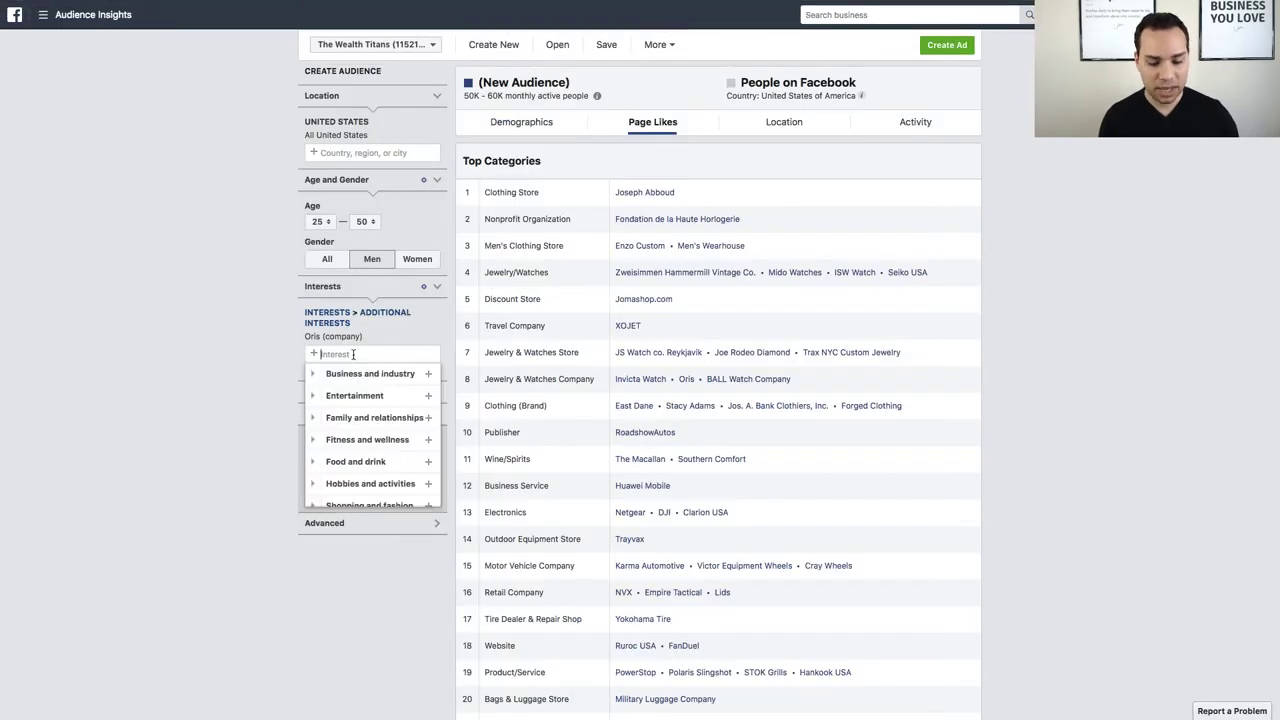
{"action": "key", "text": "ctrl+v"}
{"action": "key", "text": "Return"}
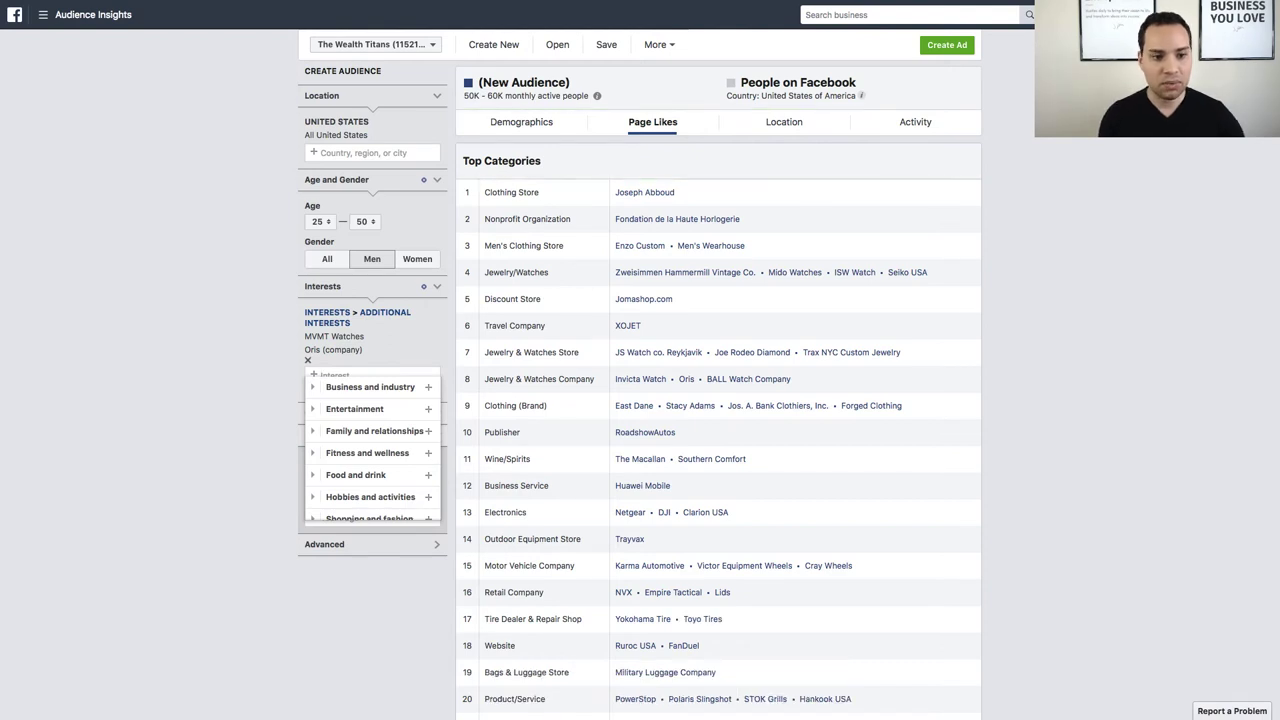
{"action": "left_click", "coordinate": [291, 354]}
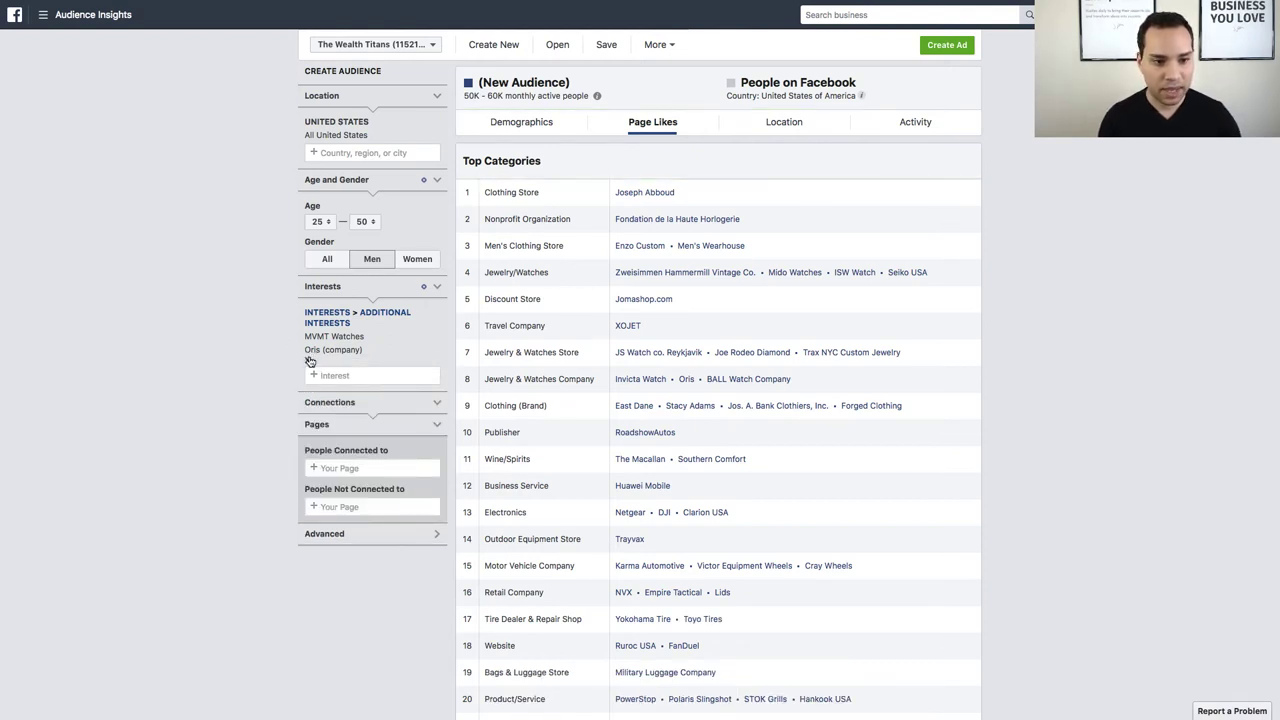
{"action": "left_click", "coordinate": [308, 361]}
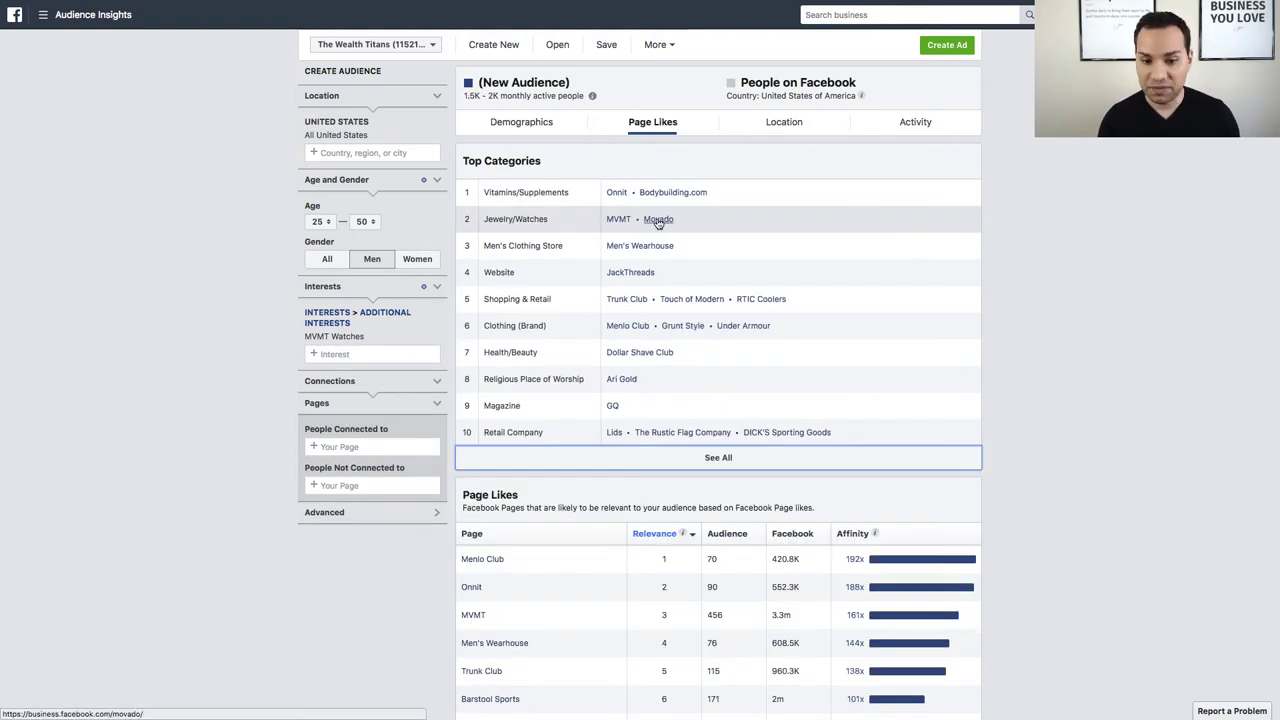
{"action": "scroll", "coordinate": [628, 661], "scroll_direction": "down", "scroll_amount": 3}
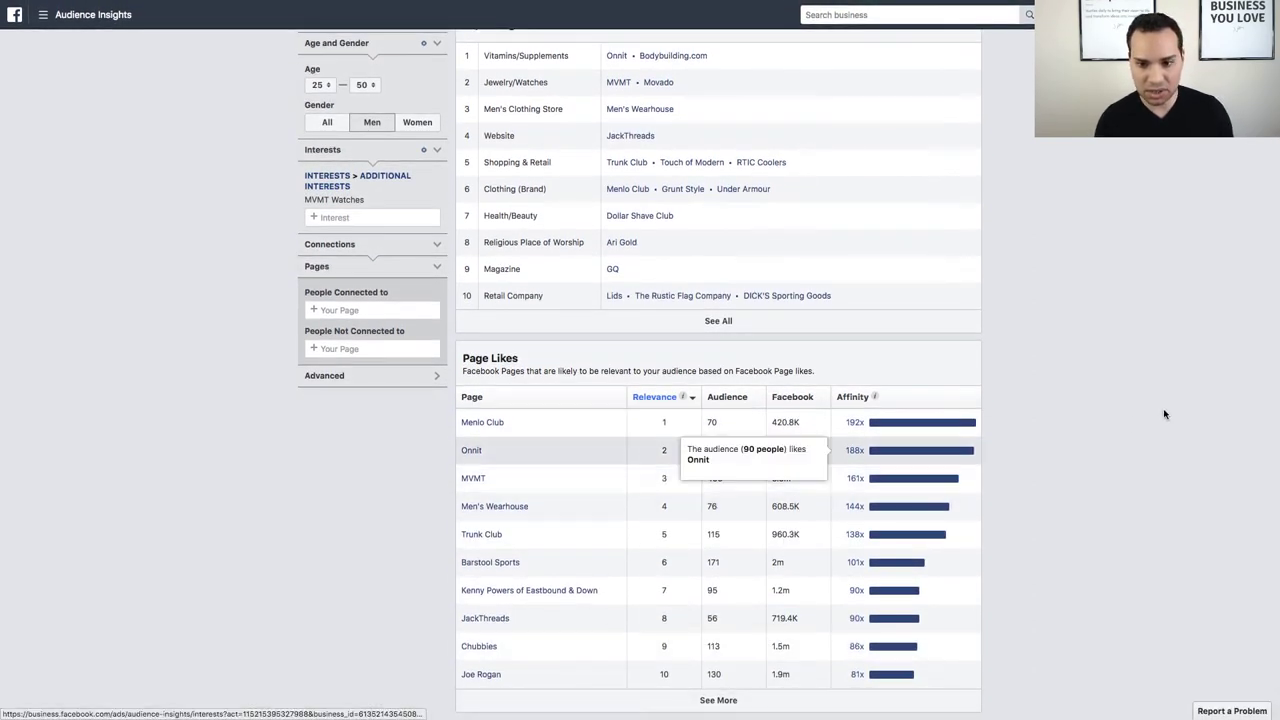
{"action": "scroll", "coordinate": [1100, 352], "scroll_direction": "up", "scroll_amount": 2}
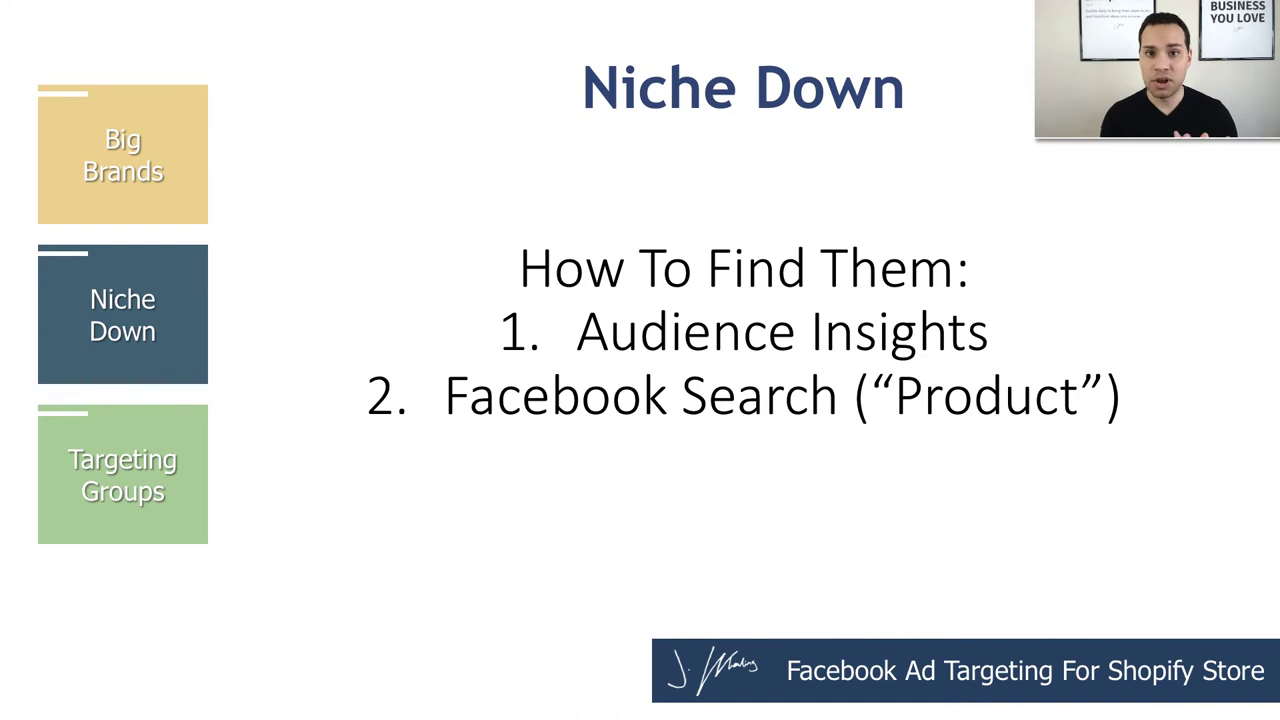
{"action": "key", "text": "Right"}
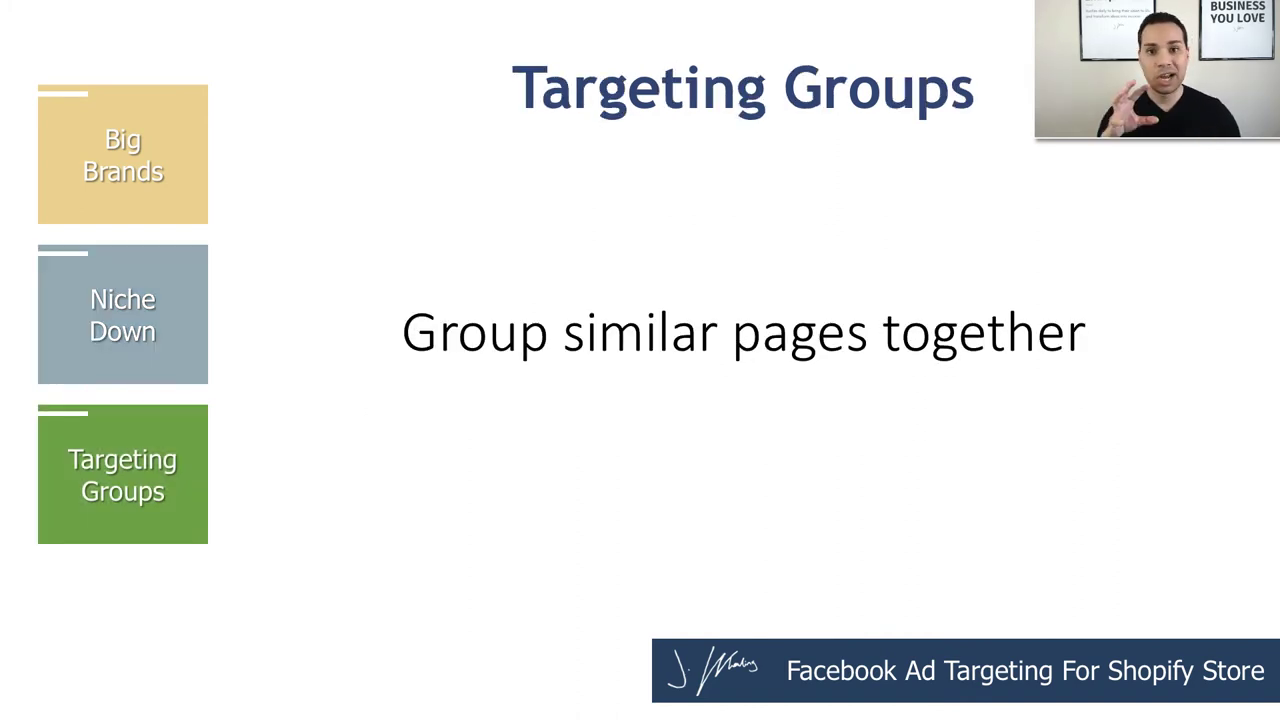
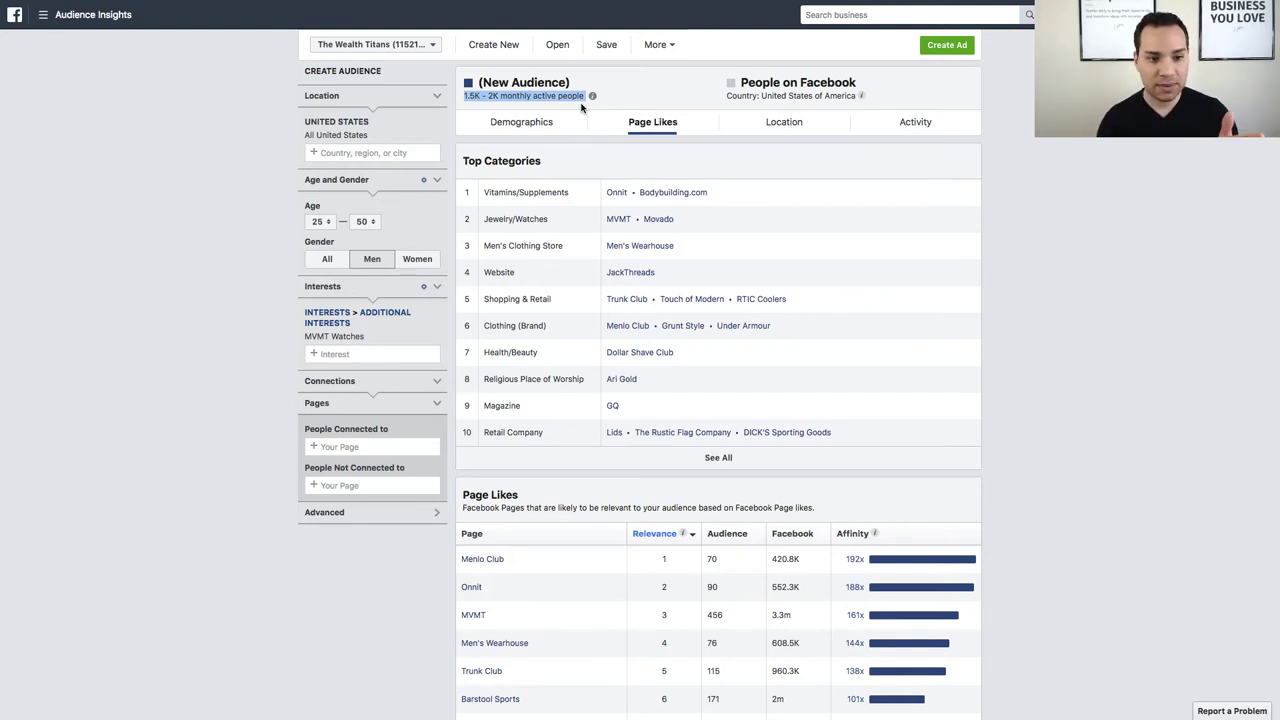
- Copy the Movado name from the Jewelry/Watches category and add it as an interest alongside MVMT Watches
{"action": "left_click", "coordinate": [1060, 261]}
{"action": "left_click_drag", "start_coordinate": [684, 222], "coordinate": [642, 225]}
{"action": "key", "text": "ctrl+c"}
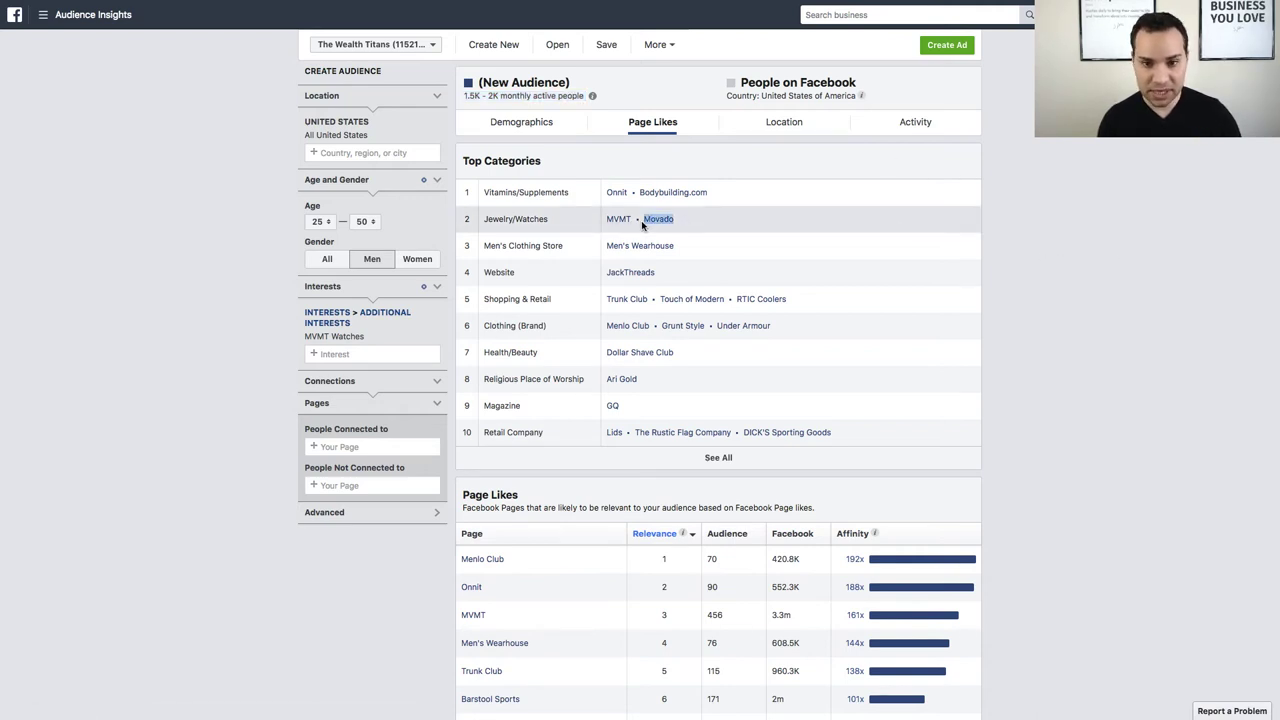
{"action": "left_click", "coordinate": [364, 355]}
{"action": "key", "text": "ctrl+v"}
{"action": "left_click", "coordinate": [369, 380]}
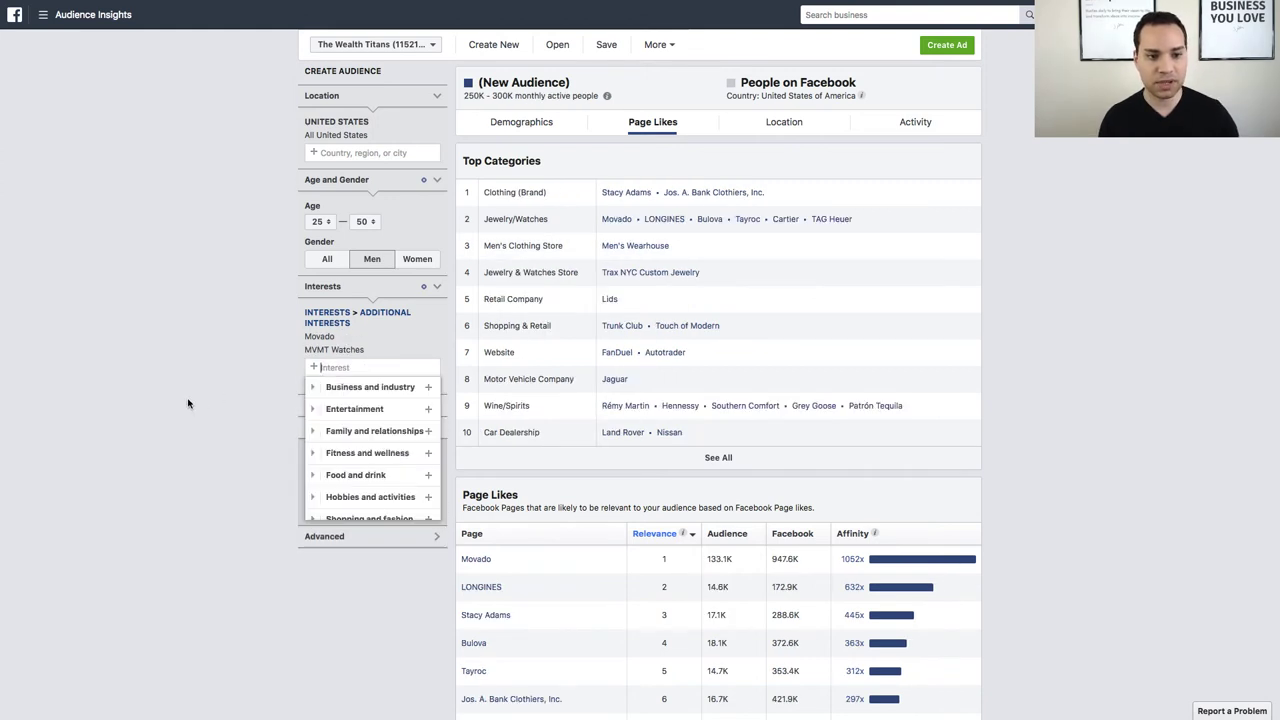
{"action": "left_click", "coordinate": [244, 403]}
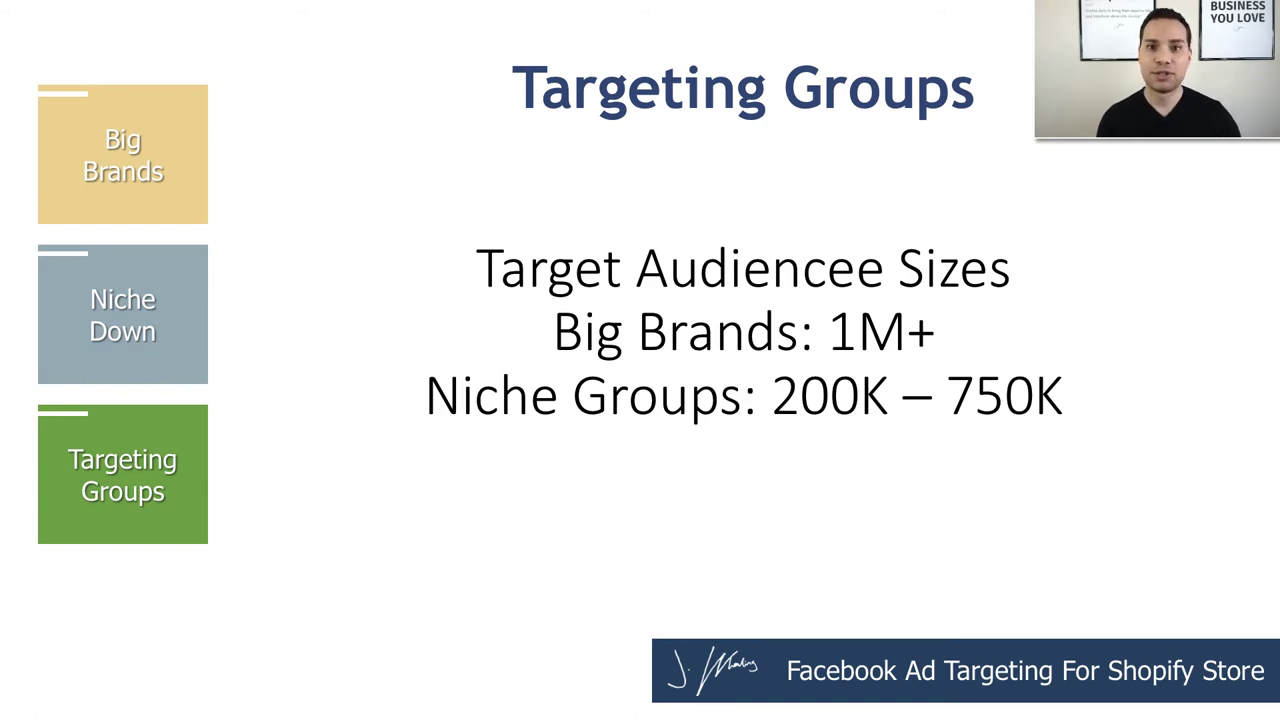
{"action": "key", "text": "Right"}
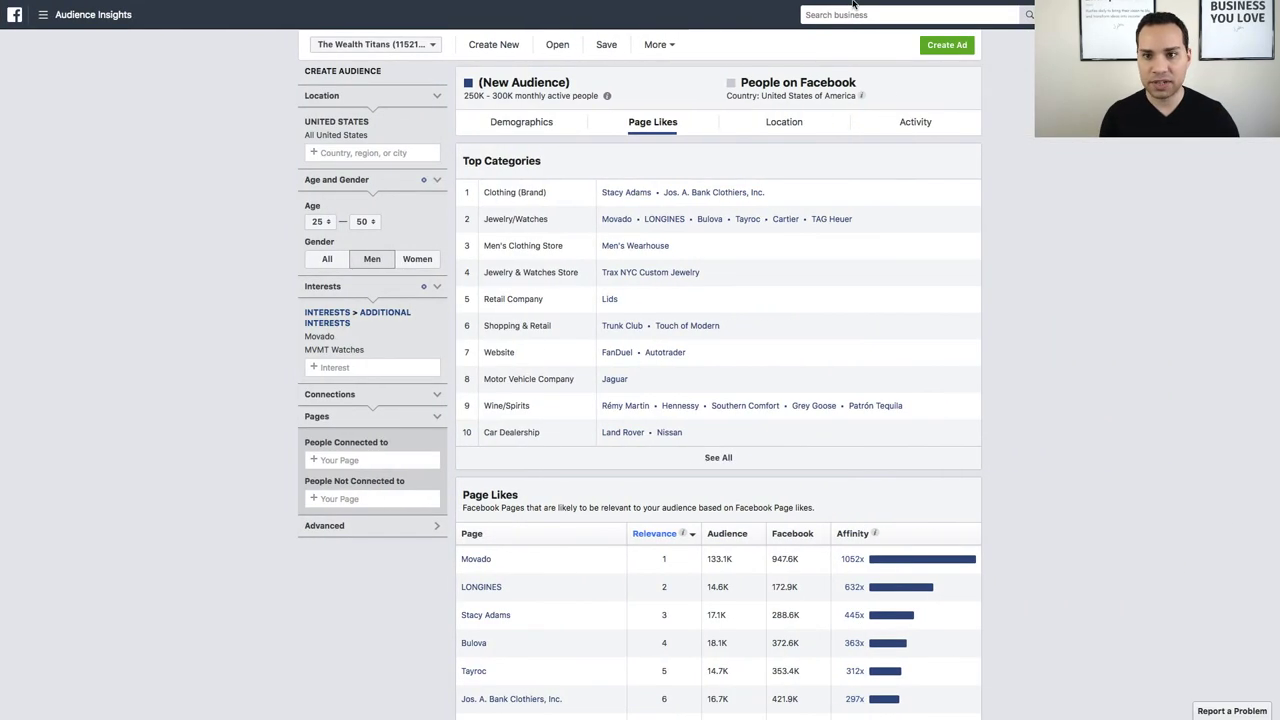
- Switch to the MVMT Slate product page and inspect its Facebook pixels with Facebook Pixel Helper
{"action": "mouse_move", "coordinate": [665, 17]}
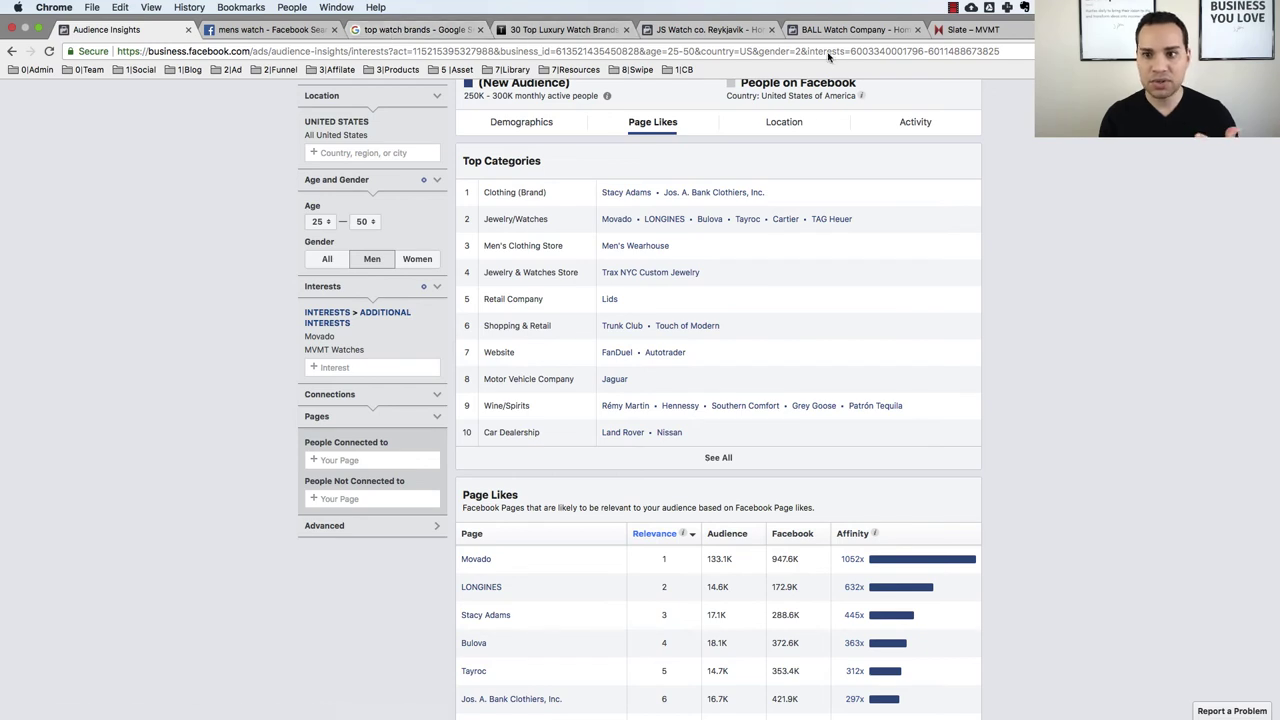
{"action": "left_click", "coordinate": [967, 31]}
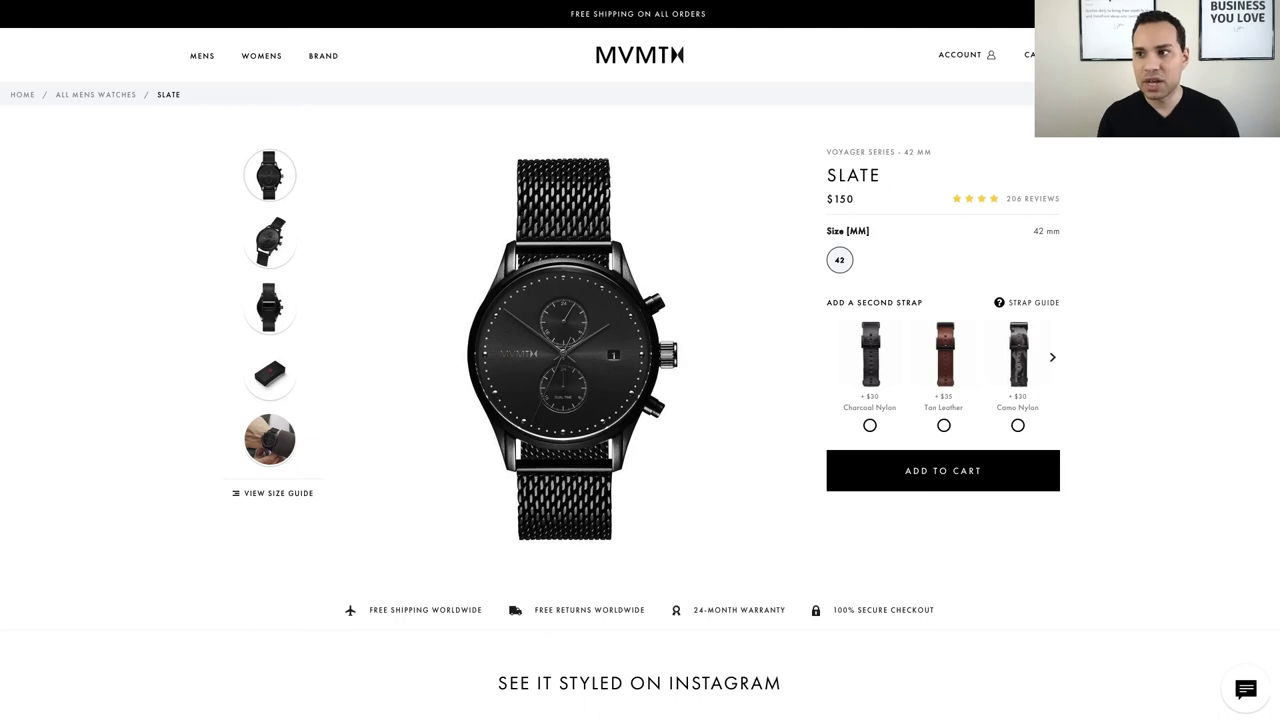
{"action": "left_click", "coordinate": [1258, 52]}
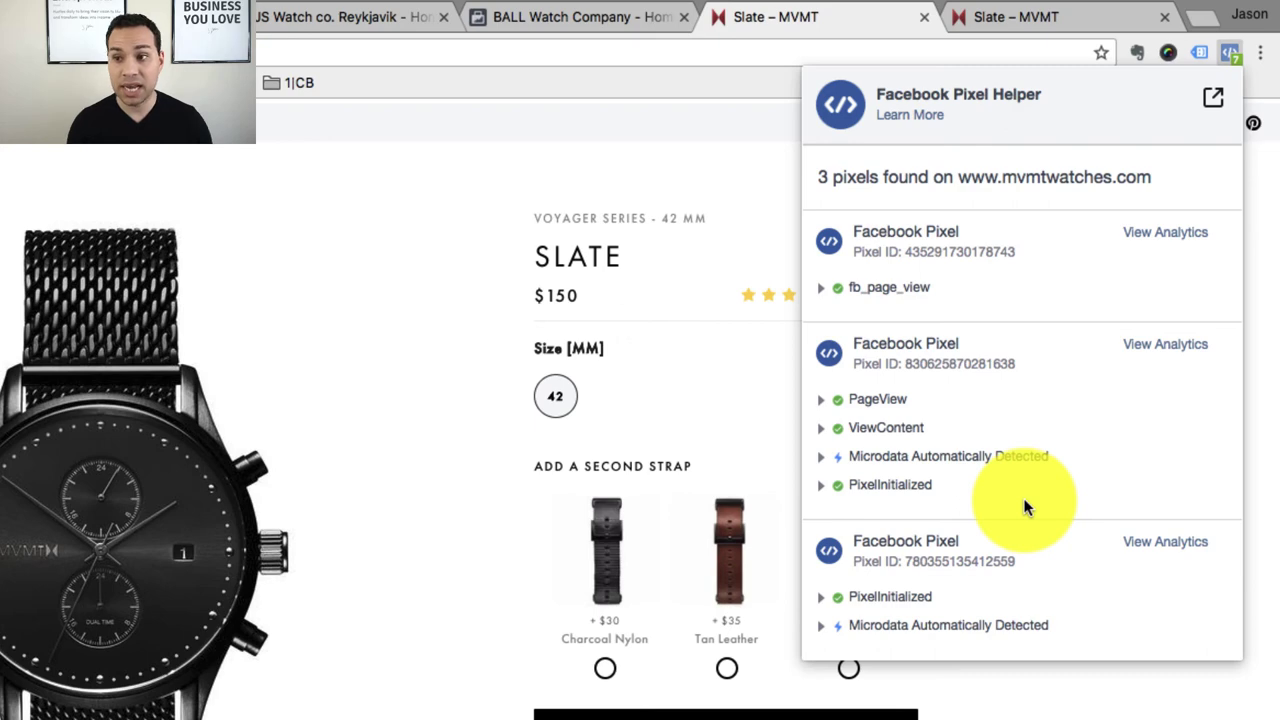
- Switch to the second Slate page with the watch in the cart and inspect its pixel events in Facebook Pixel Helper
{"action": "left_click", "coordinate": [1033, 19]}
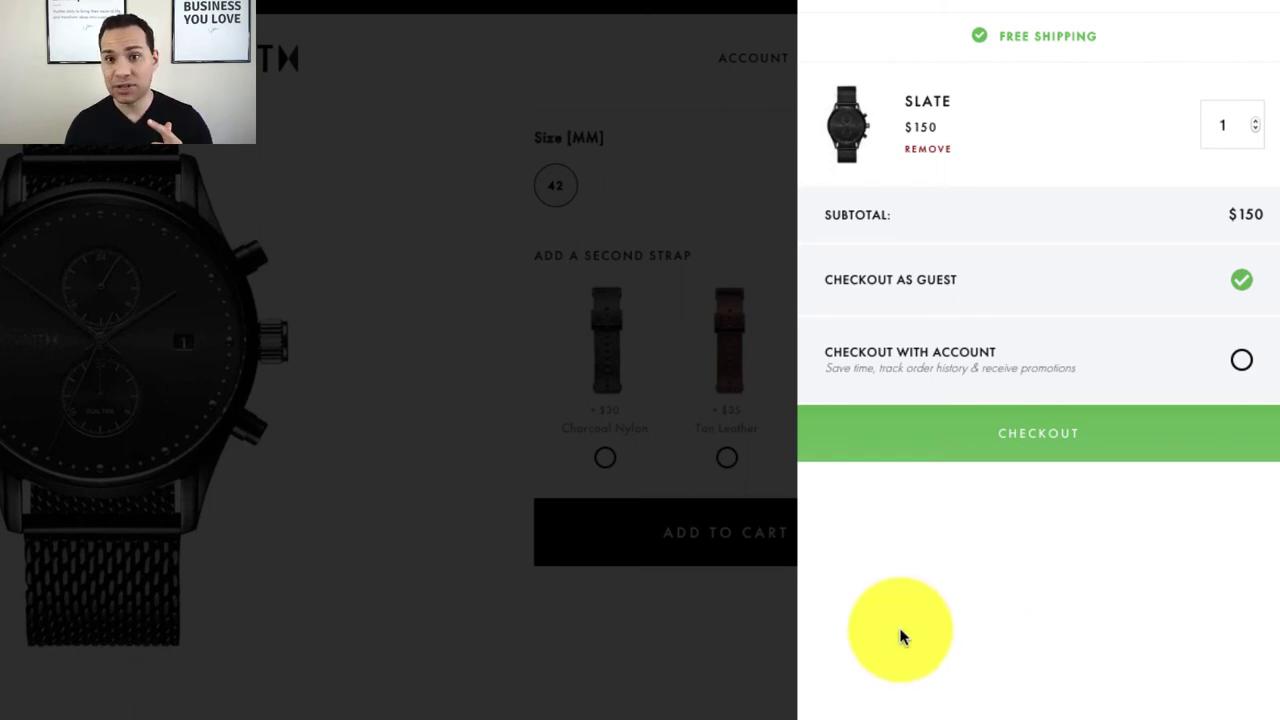
{"action": "mouse_move", "coordinate": [1165, 2]}
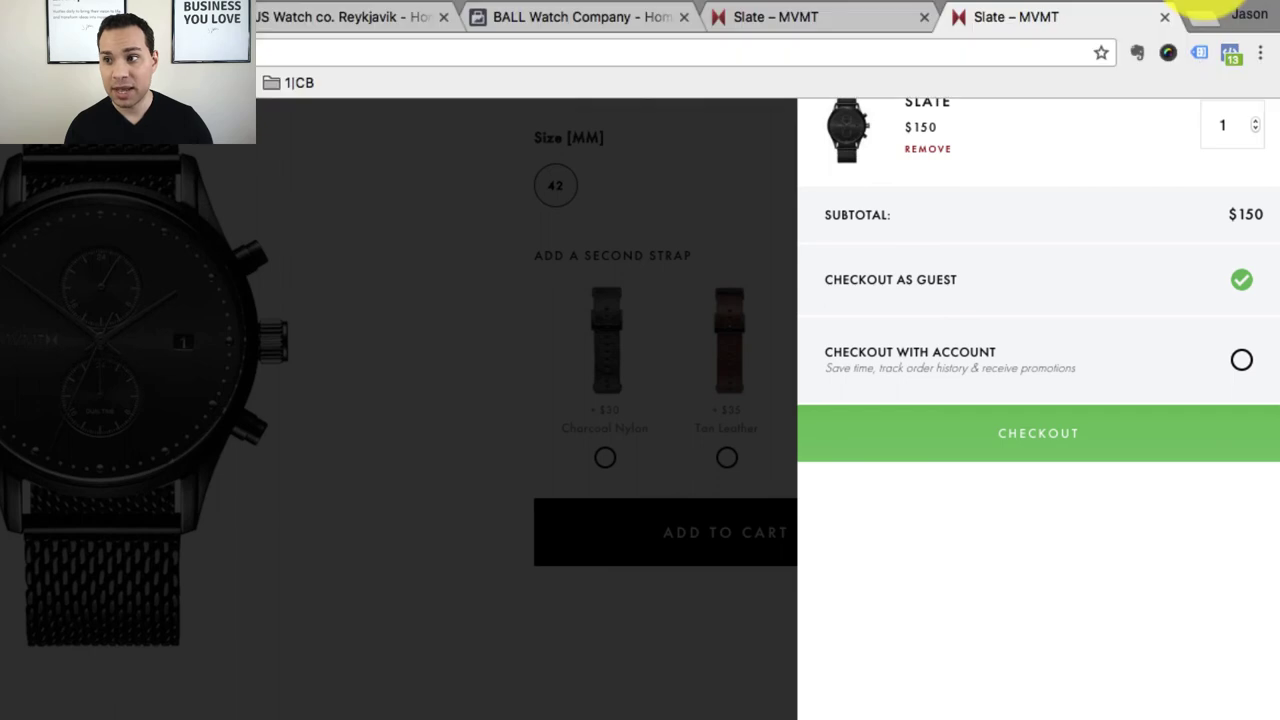
{"action": "left_click", "coordinate": [1229, 55]}
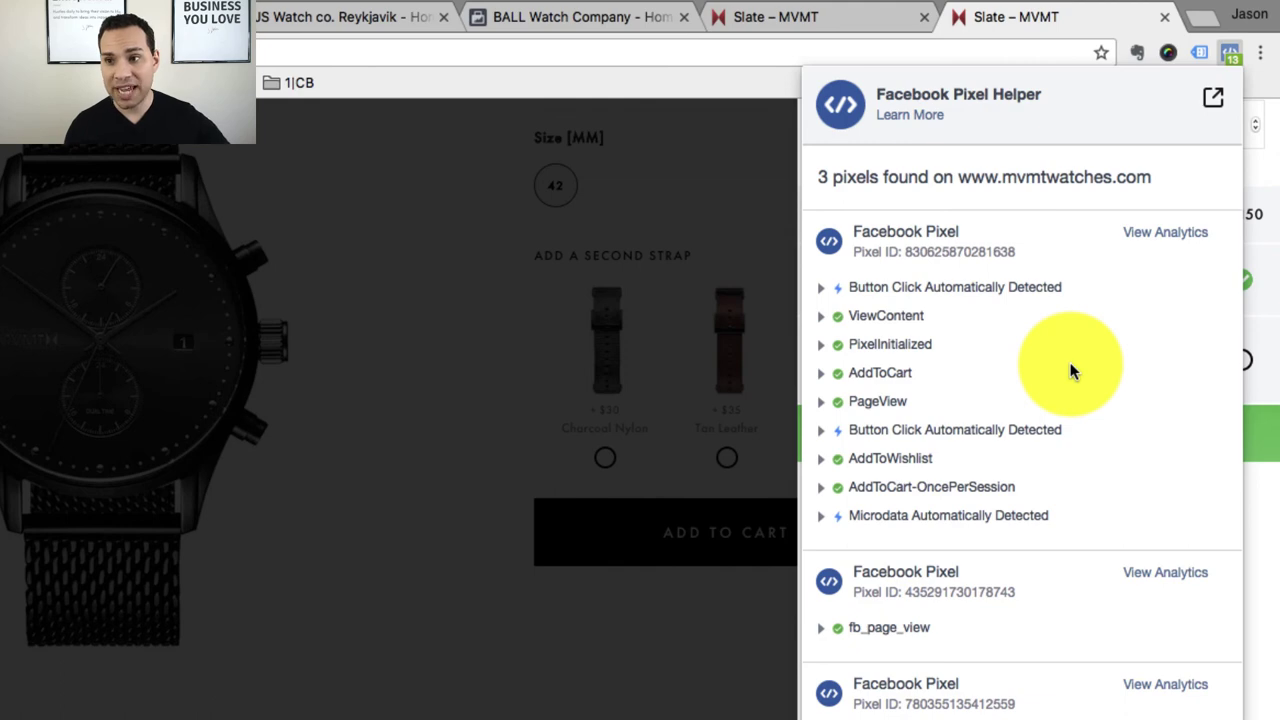
- Compare the Facebook Pixel Helper events of the plain Slate product page with those of the add-to-cart page
{"action": "left_click", "coordinate": [842, 17]}
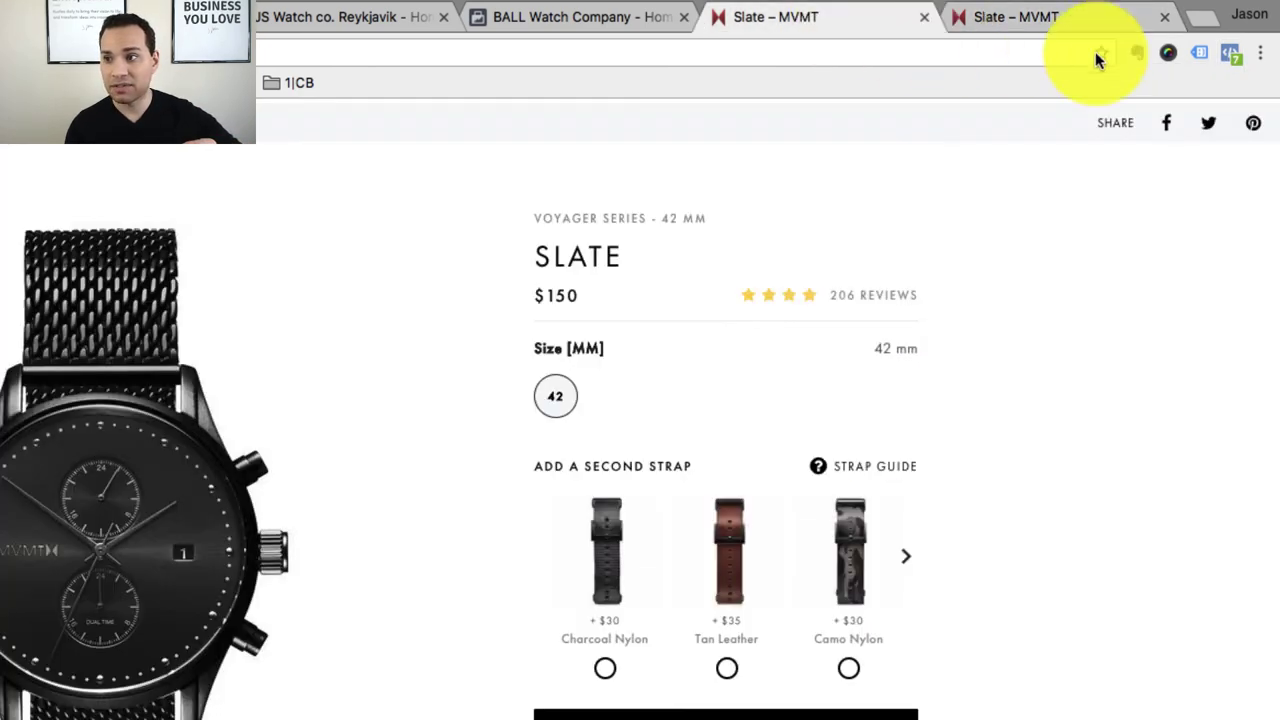
{"action": "left_click", "coordinate": [1231, 59]}
{"action": "left_click", "coordinate": [1005, 17]}
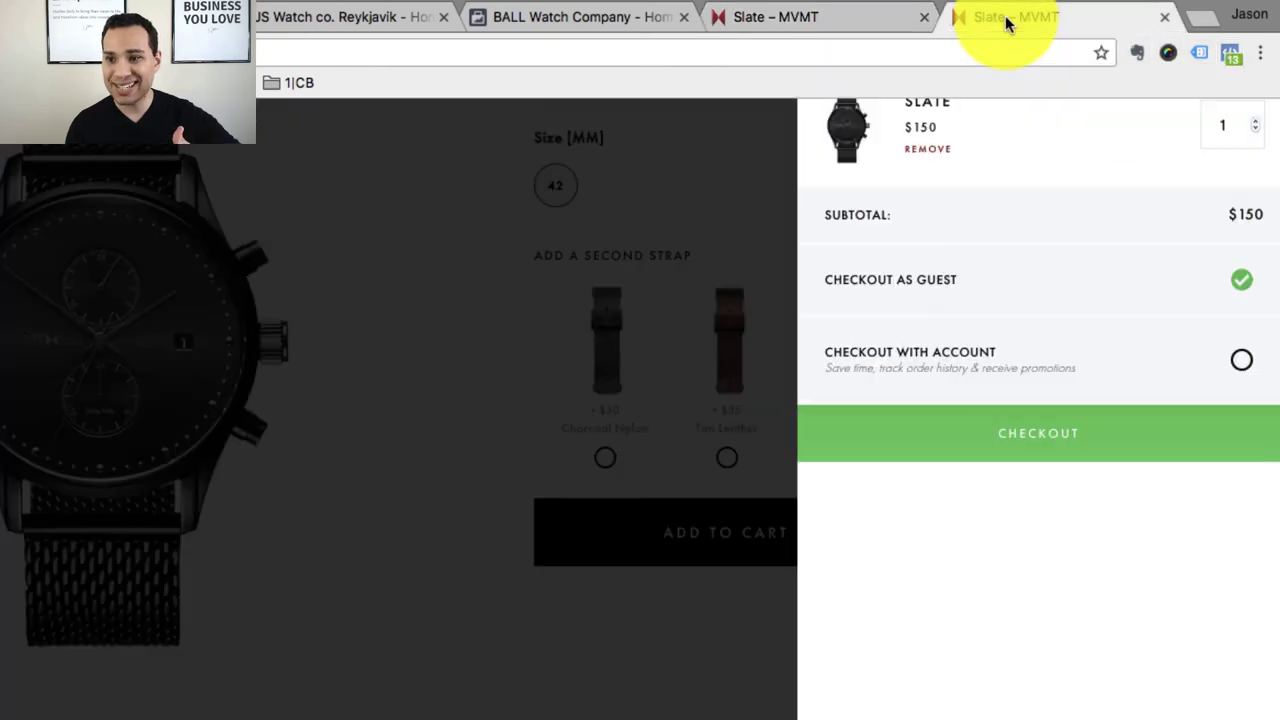
{"action": "left_click", "coordinate": [1231, 48]}
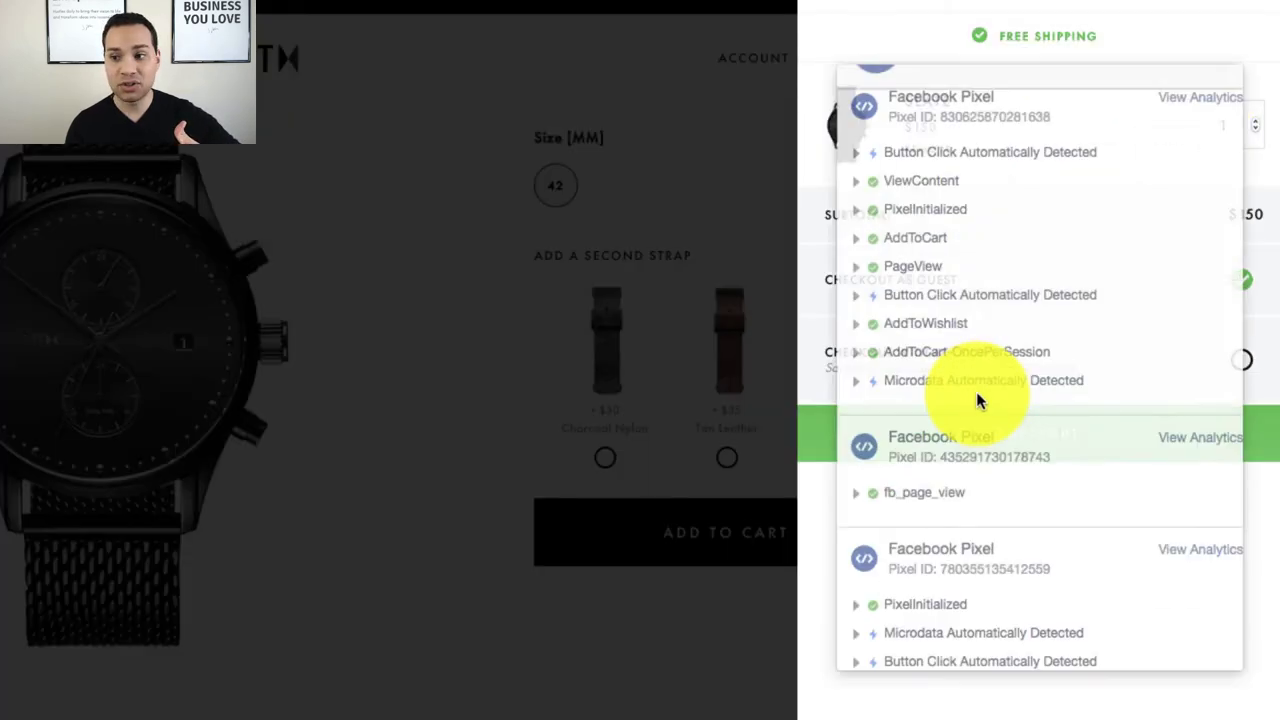